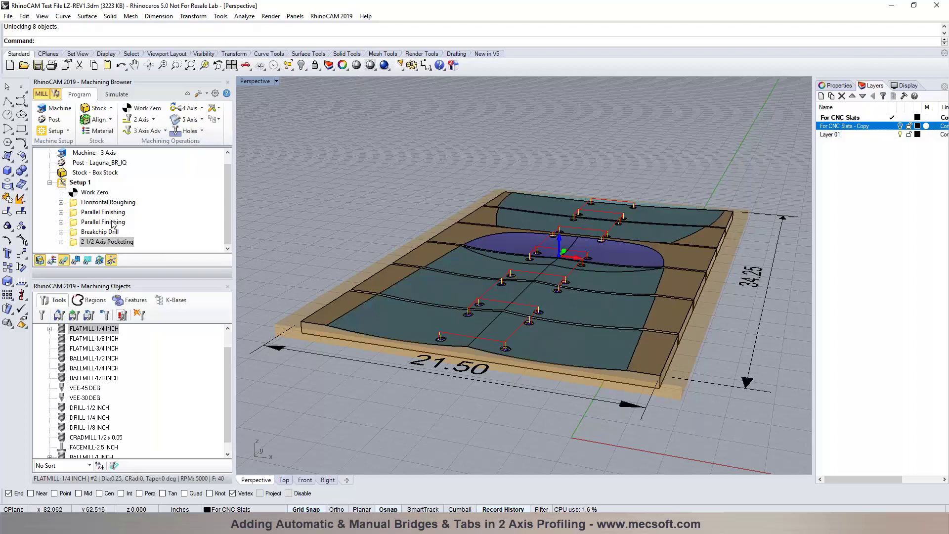
- Measure the width of the gap between two neighbouring slats at their lower end corners
scroll(693, 356, "up", 2)
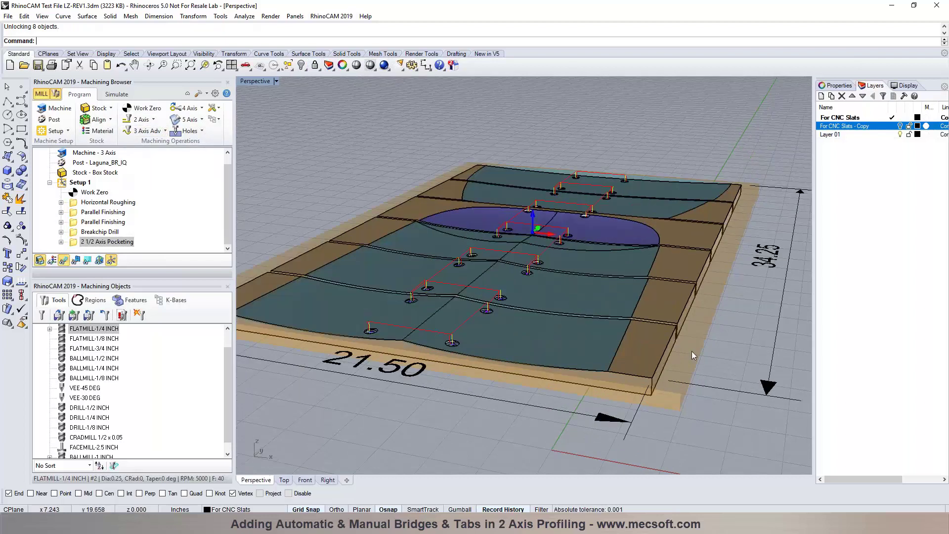
scroll(615, 341, "up", 5)
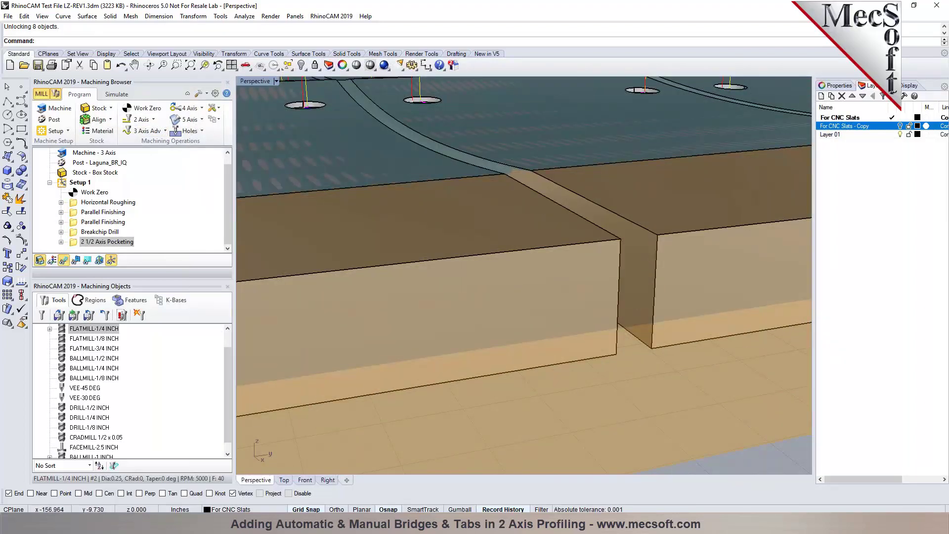
left_click(244, 15)
left_click(259, 100)
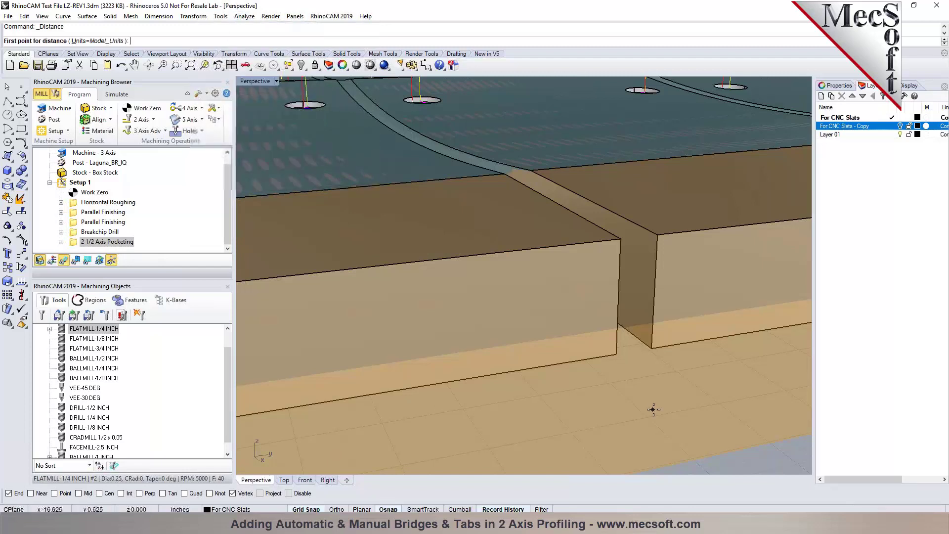
left_click(617, 355)
left_click(648, 350)
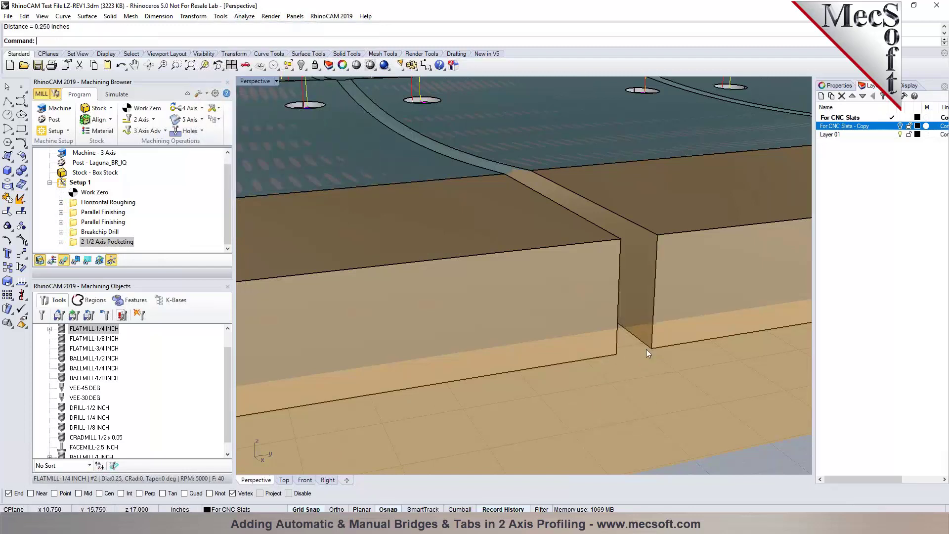
- Start a 2 1/2 Axis Profiling operation and select the bottom edges of the first end slat as curve/edge part regions
scroll(532, 250, "down", 5)
right_click_drag(613, 330, 610, 263)
scroll(611, 264, "down", 8)
right_click_drag(577, 301, 587, 276)
left_click(153, 122)
left_click(241, 144)
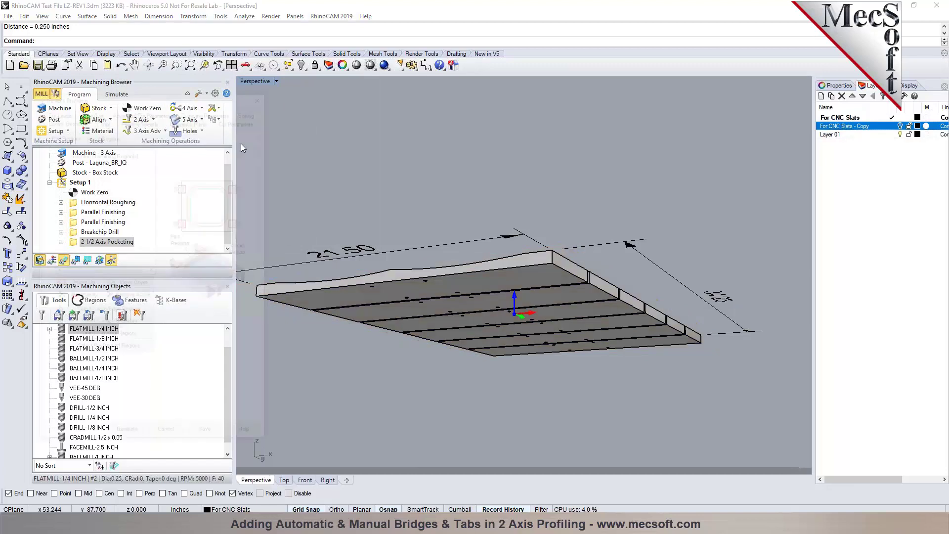
scroll(448, 331, "up", 5)
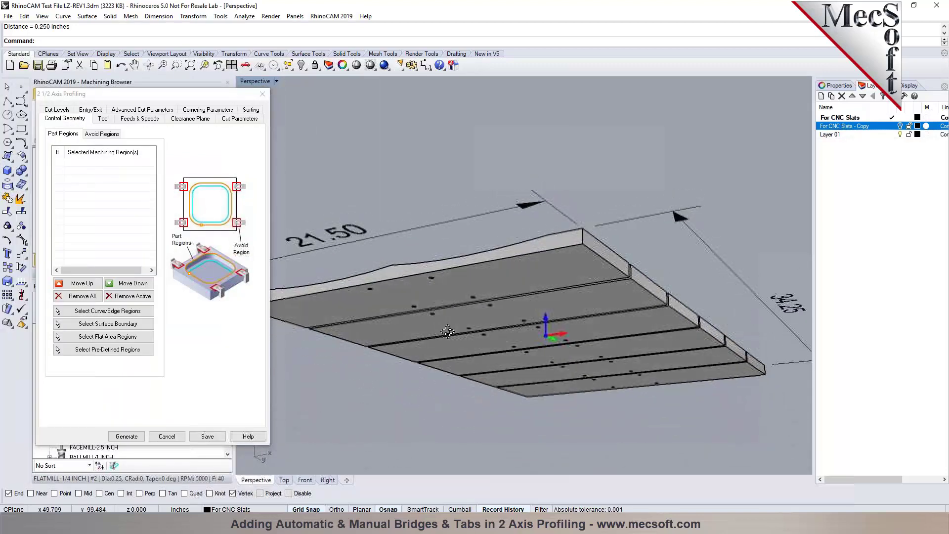
left_click(140, 315)
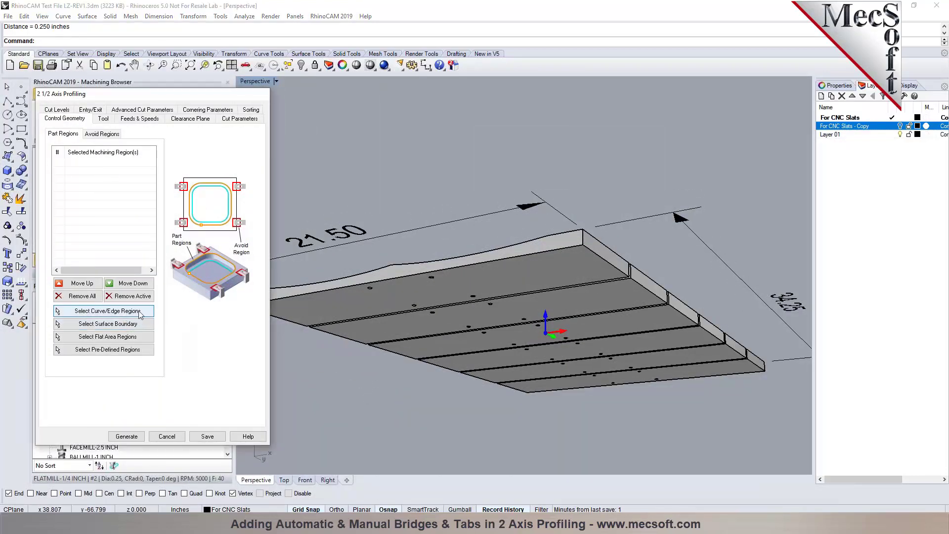
left_click(141, 315)
left_click(586, 254)
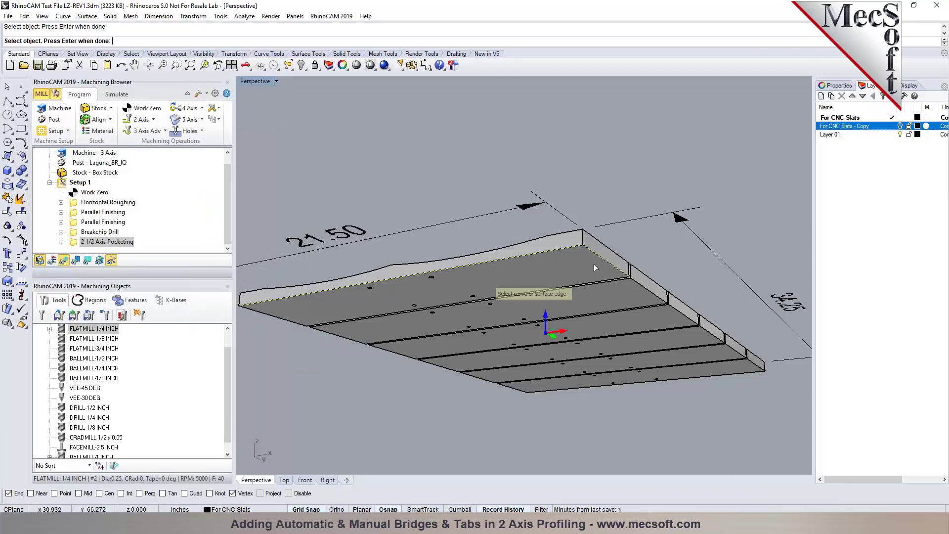
scroll(600, 282, "up", 4)
left_click(600, 279)
right_click_drag(601, 279, 342, 307)
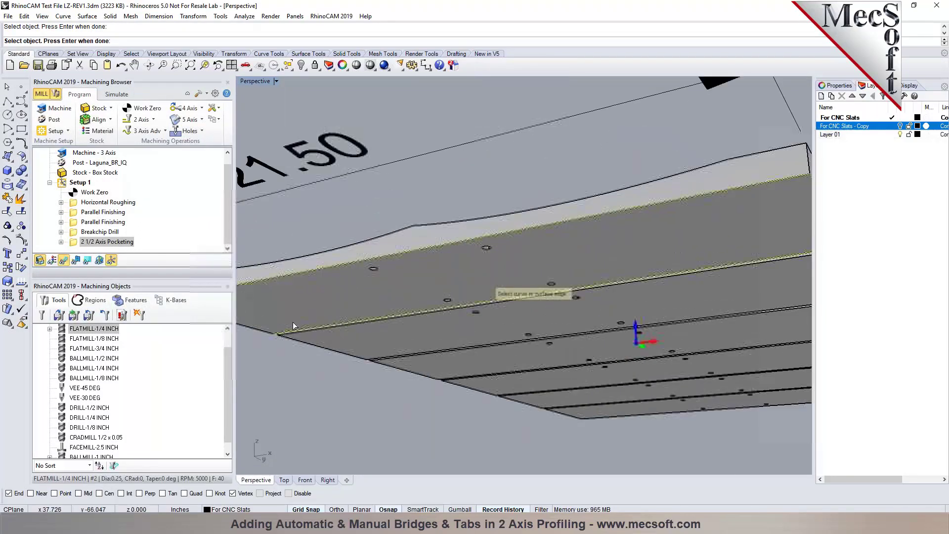
scroll(303, 352, "up", 3)
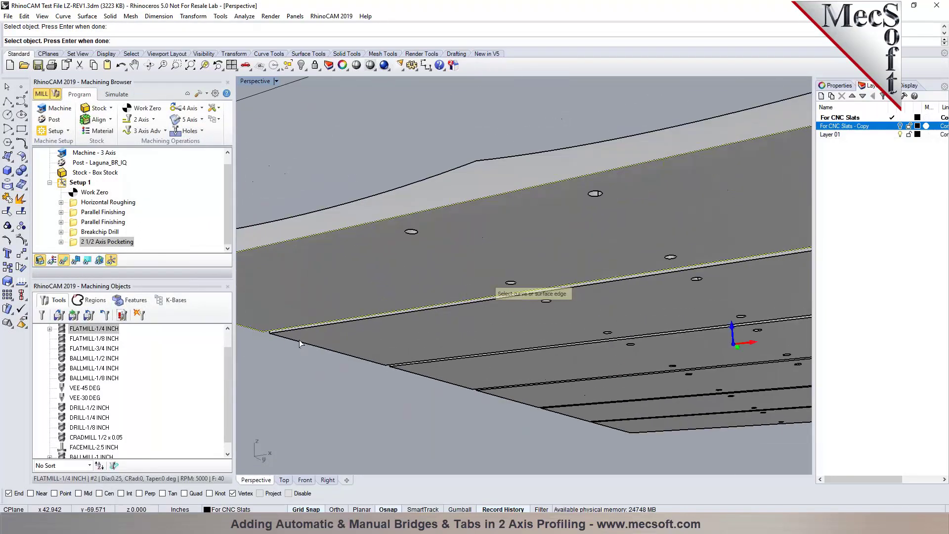
- Add the bottom edges of the second slat to the part regions and finish the selection
left_click(299, 329)
scroll(298, 329, "down", 6)
scroll(349, 349, "up", 5)
left_click(350, 348)
scroll(350, 347, "down", 6)
scroll(571, 307, "up", 3)
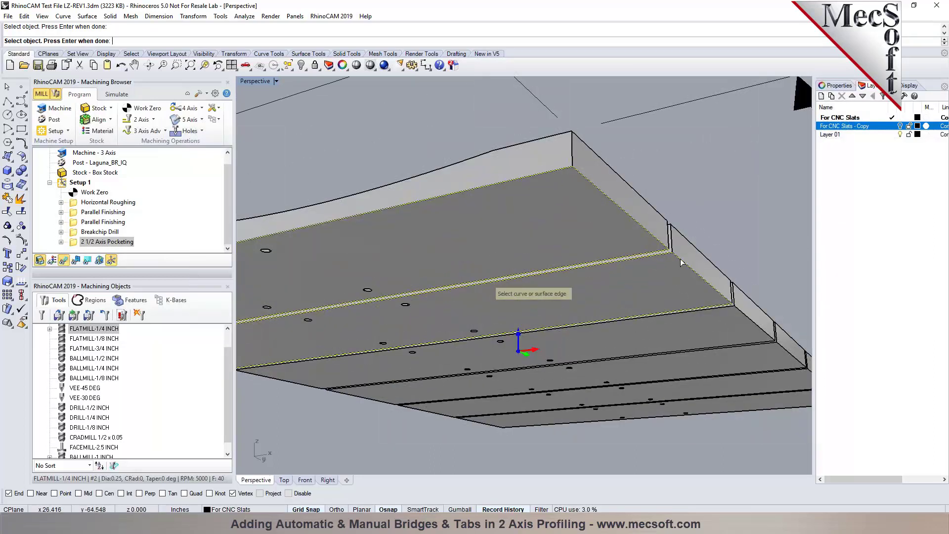
key("Return")
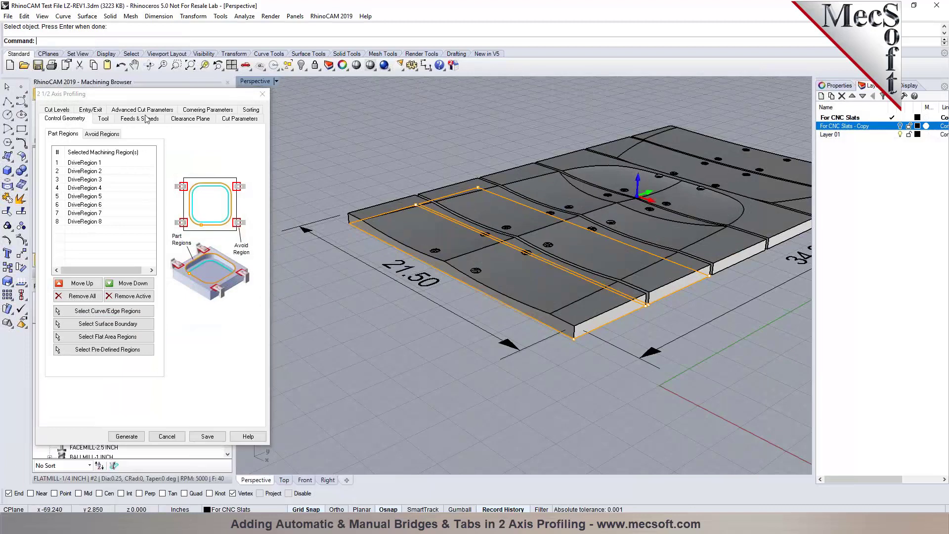
- Set the cut direction to Climb (Down Cut), enable outside/inside for closed curves, and determine the start side using the 3D model
left_click(104, 119)
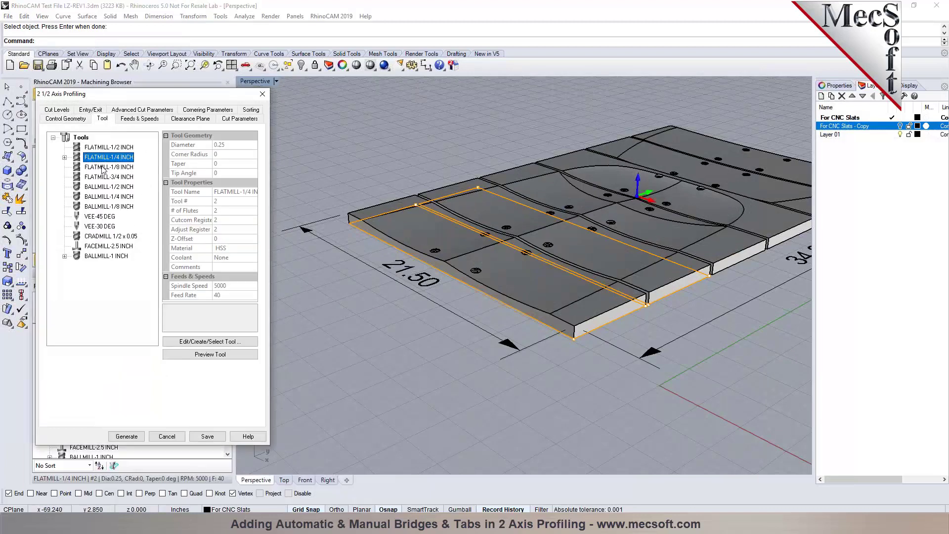
left_click(143, 119)
left_click(189, 120)
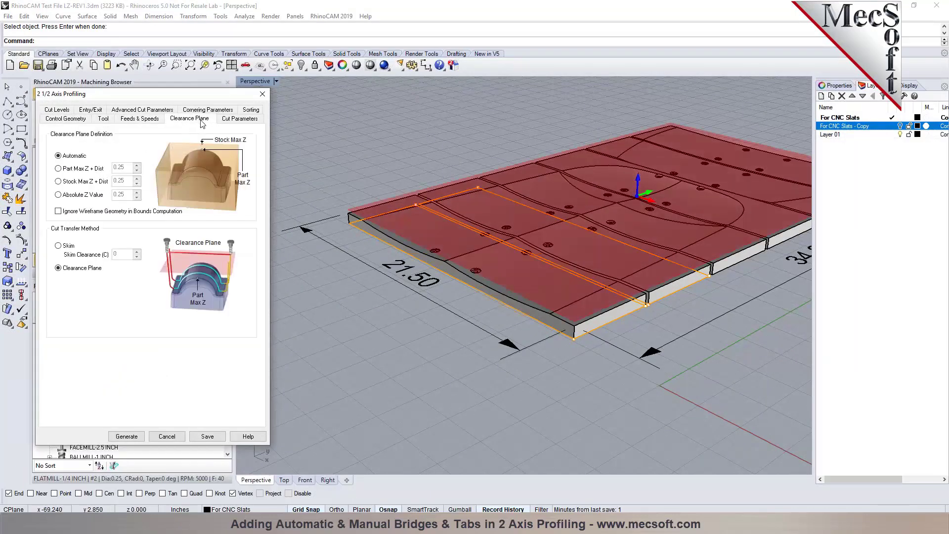
left_click(238, 121)
left_click(87, 206)
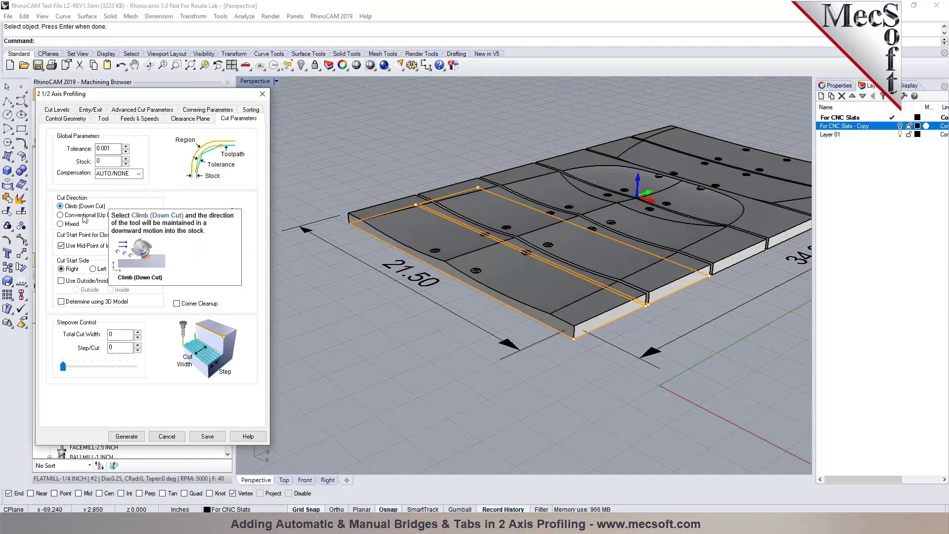
left_click(88, 281)
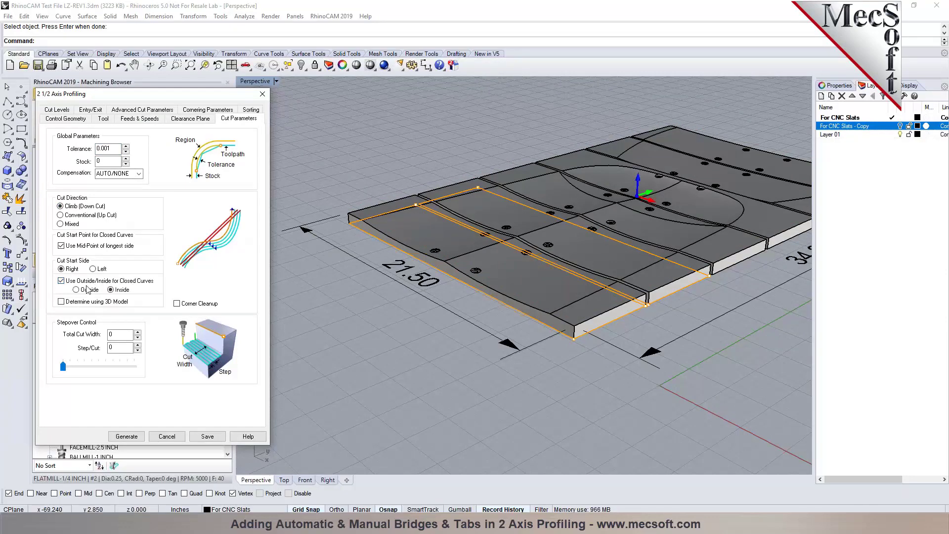
left_click(73, 303)
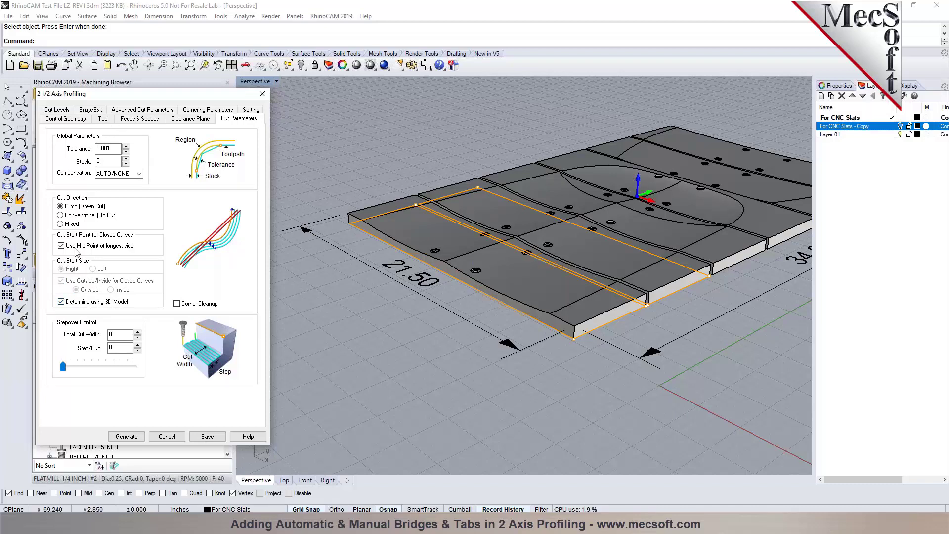
- Set the location of cut geometry to Pick Top, using the slat's upper end corner as the top point
left_click(63, 111)
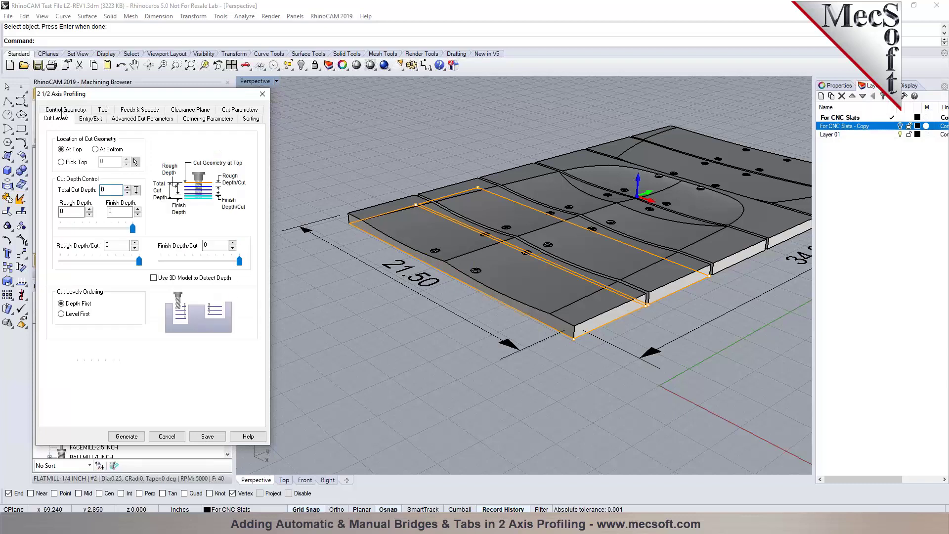
left_click(105, 150)
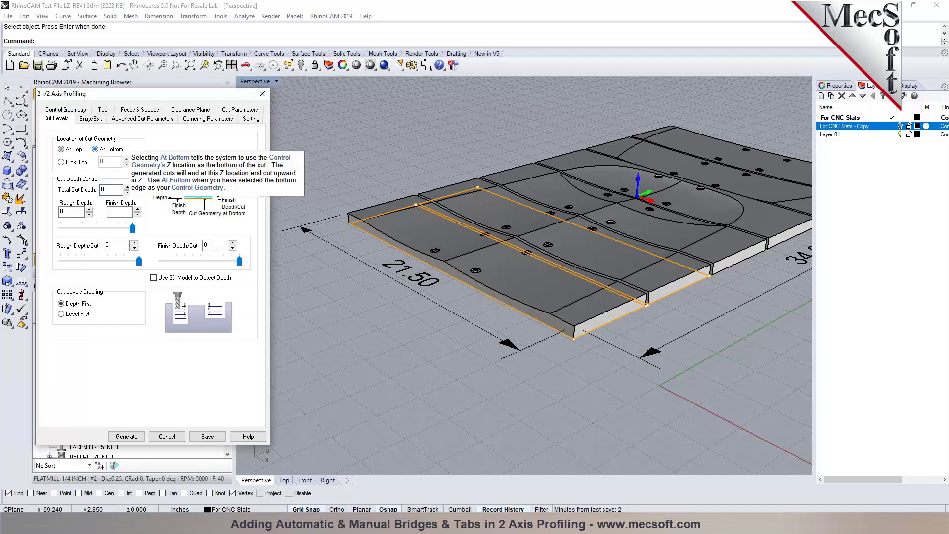
left_click(71, 163)
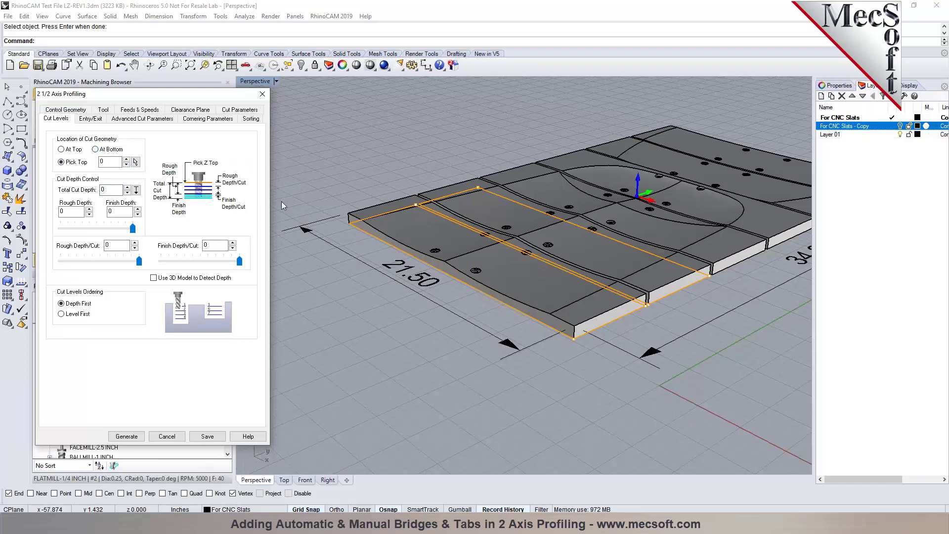
left_click(136, 162)
scroll(500, 282, "up", 3)
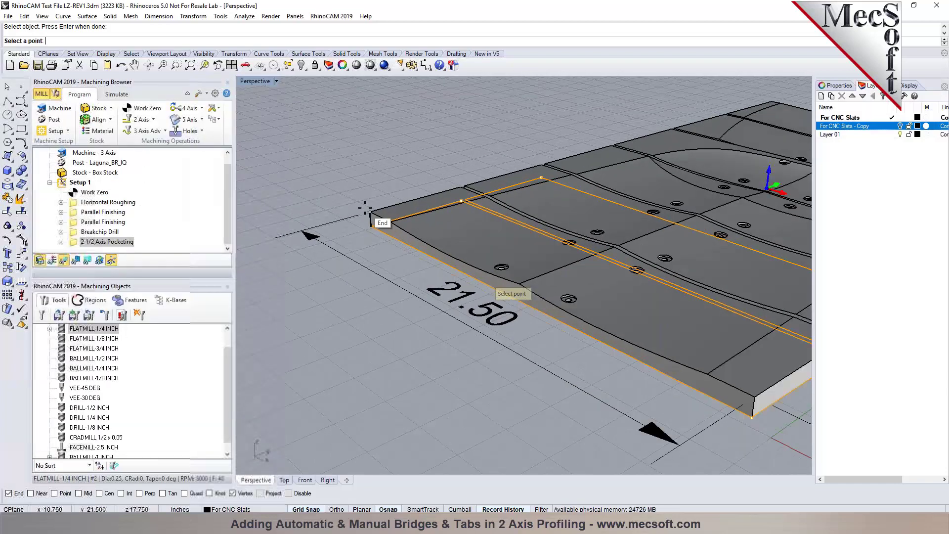
scroll(364, 210, "up", 2)
scroll(455, 213, "up", 2)
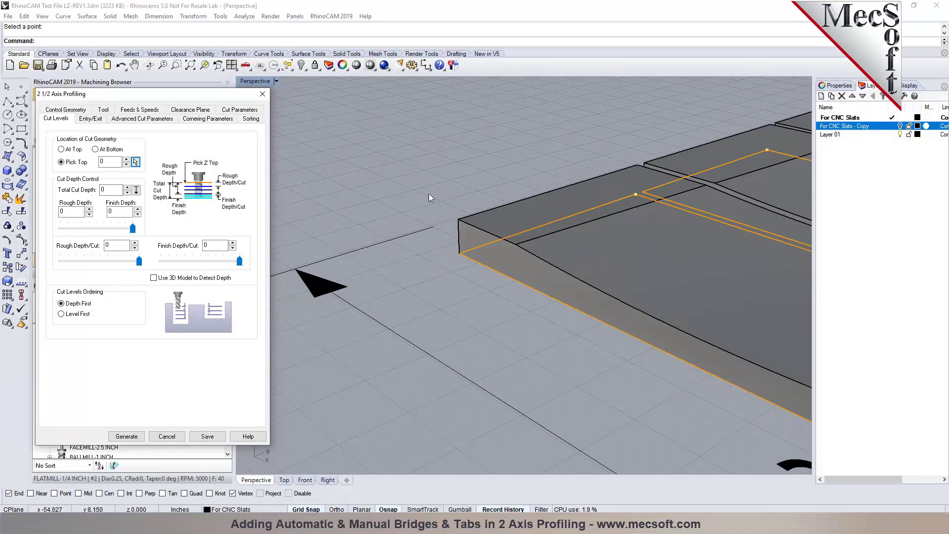
- Set the total cut depth to 0.75 from the slat's upper and lower corner points, with a rough depth per cut of 0.25
left_click(136, 191)
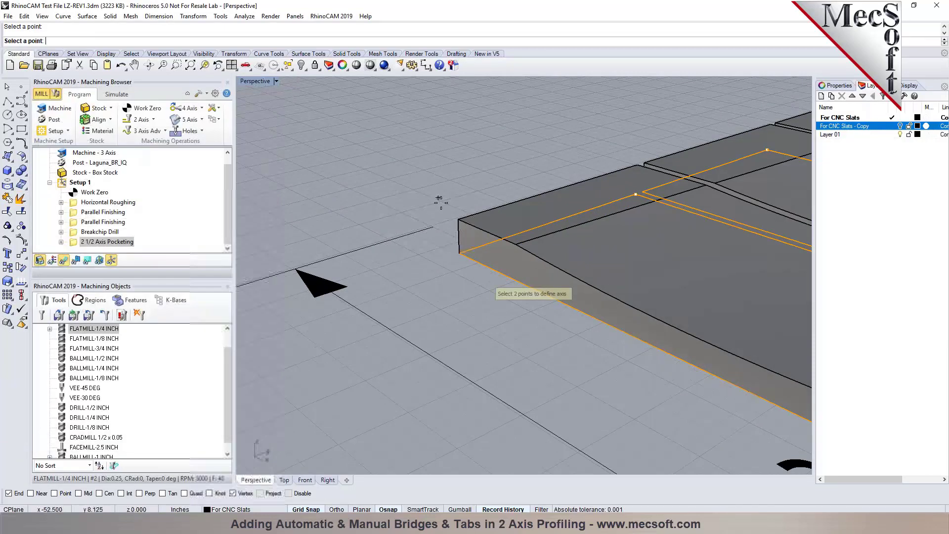
left_click(458, 220)
left_click(460, 253)
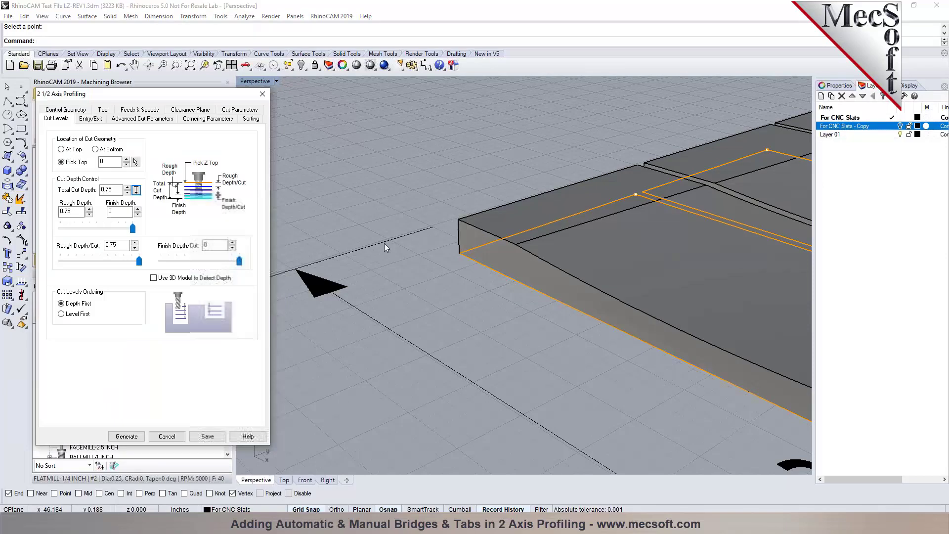
key("BackSpace")
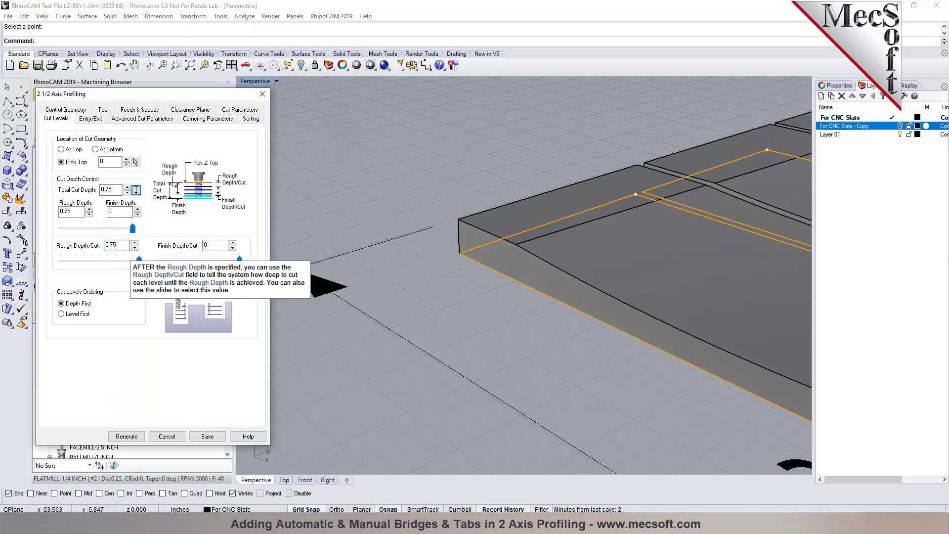
type("2")
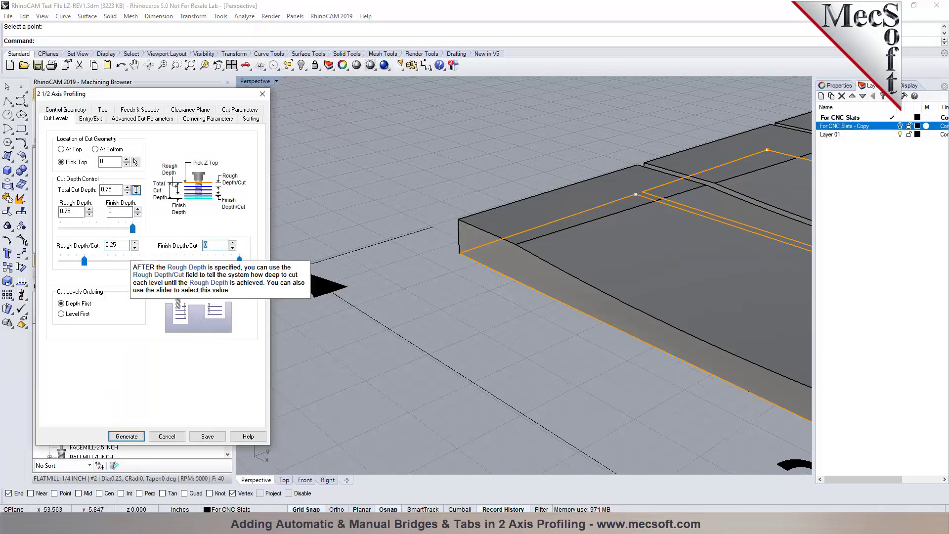
- Set both the entry motions and the exit motions to None
left_click(90, 119)
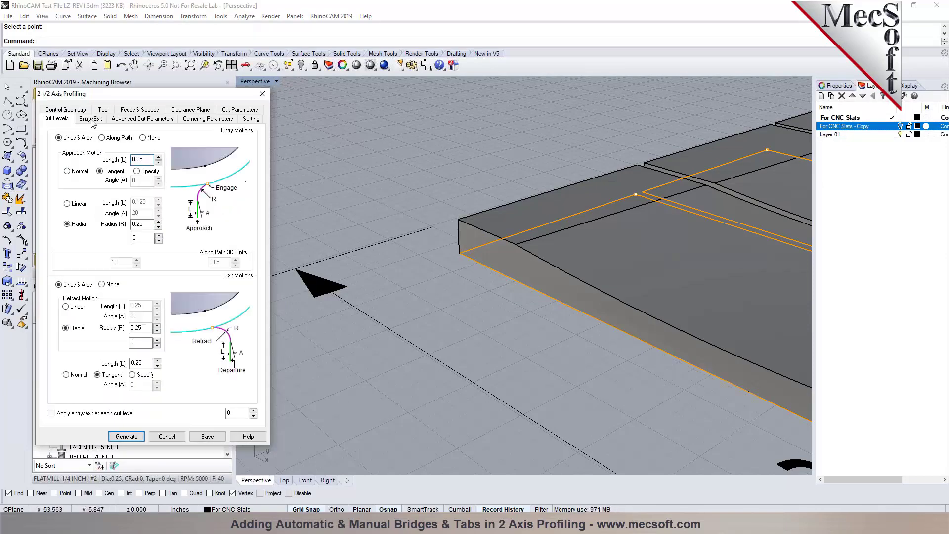
left_click(142, 138)
left_click(102, 285)
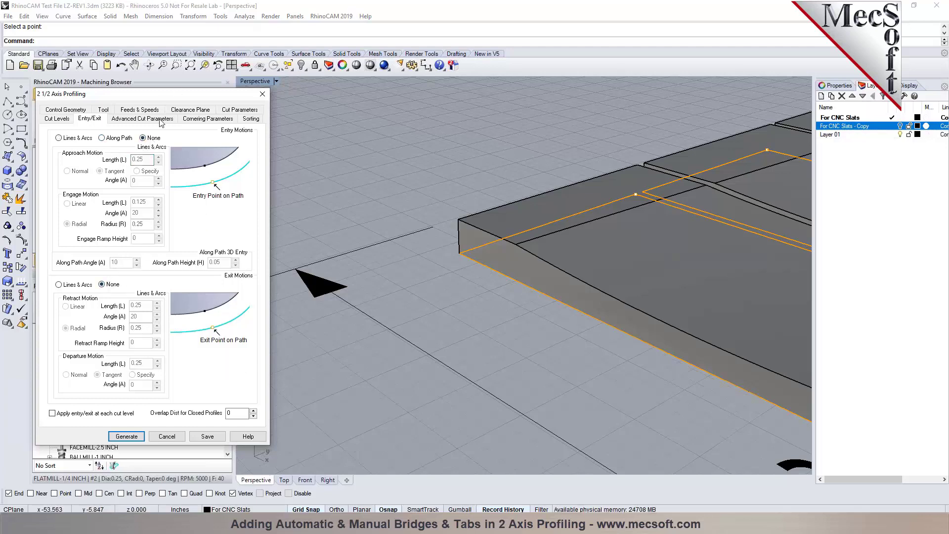
- Use a fitting tolerance of 0.002 for arc fitting and set the external corner type to Sharp
left_click(160, 121)
left_click(128, 208)
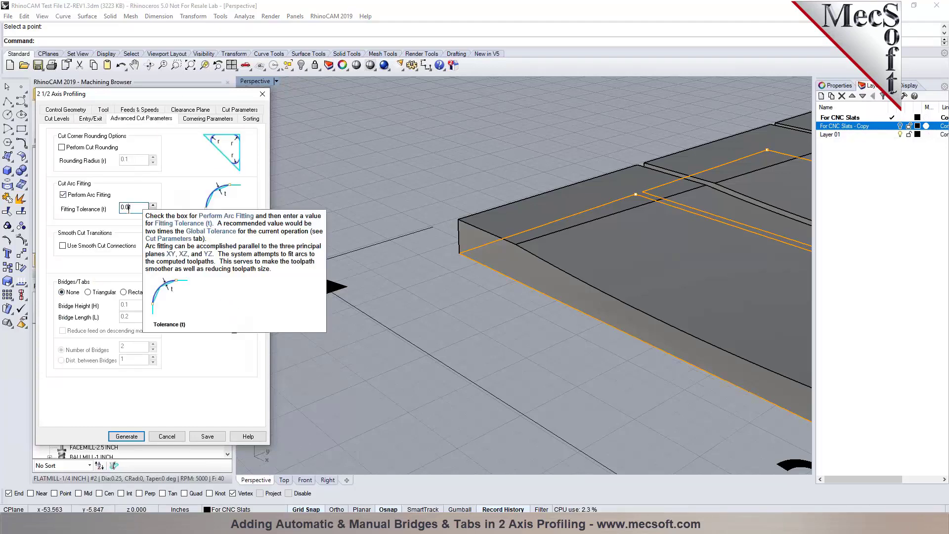
type("02")
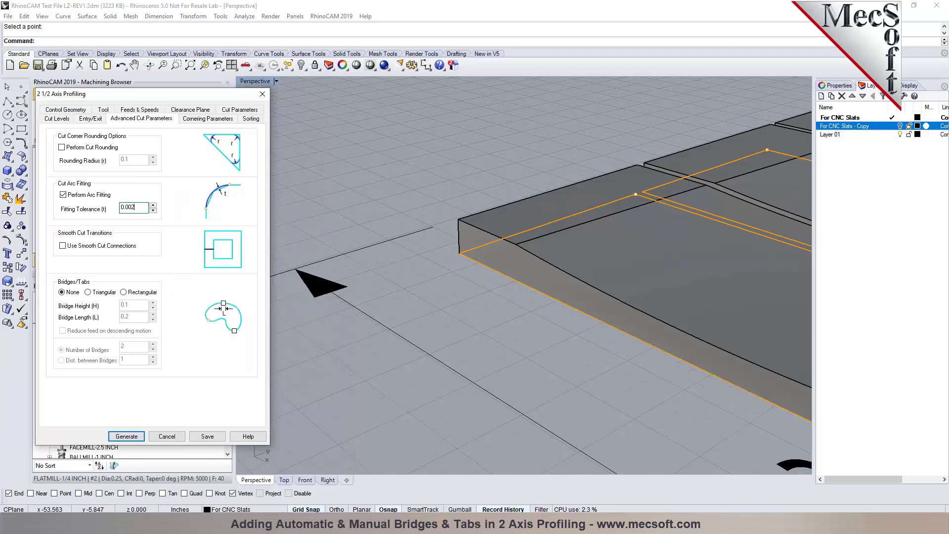
left_click(197, 120)
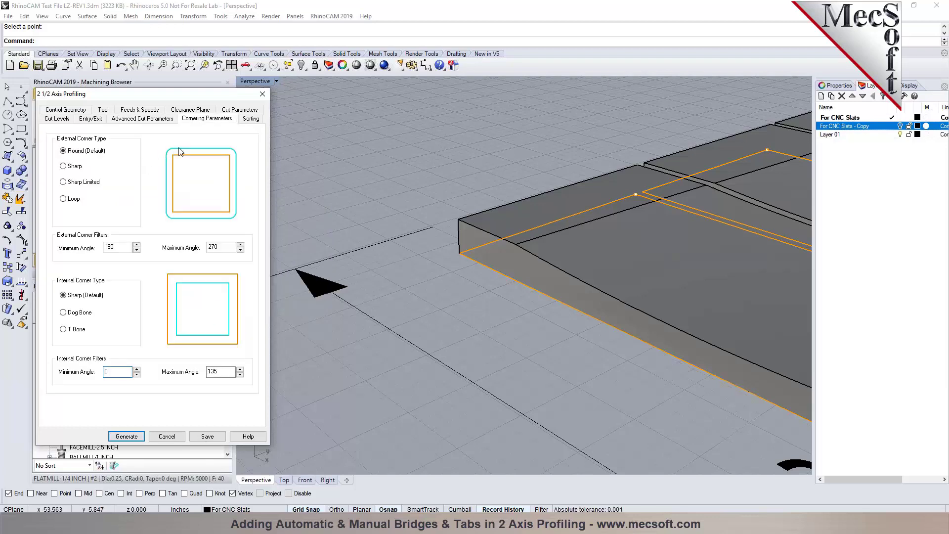
left_click(81, 169)
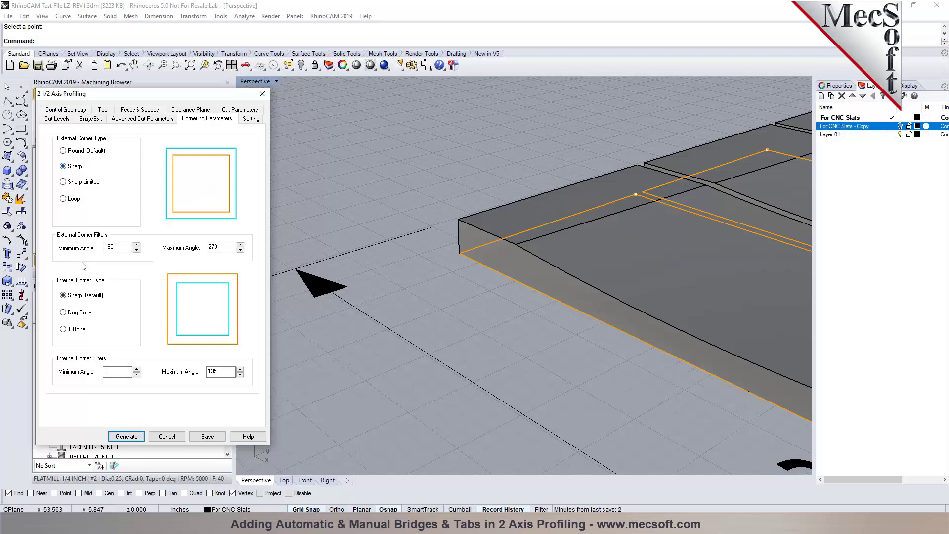
left_click(249, 120)
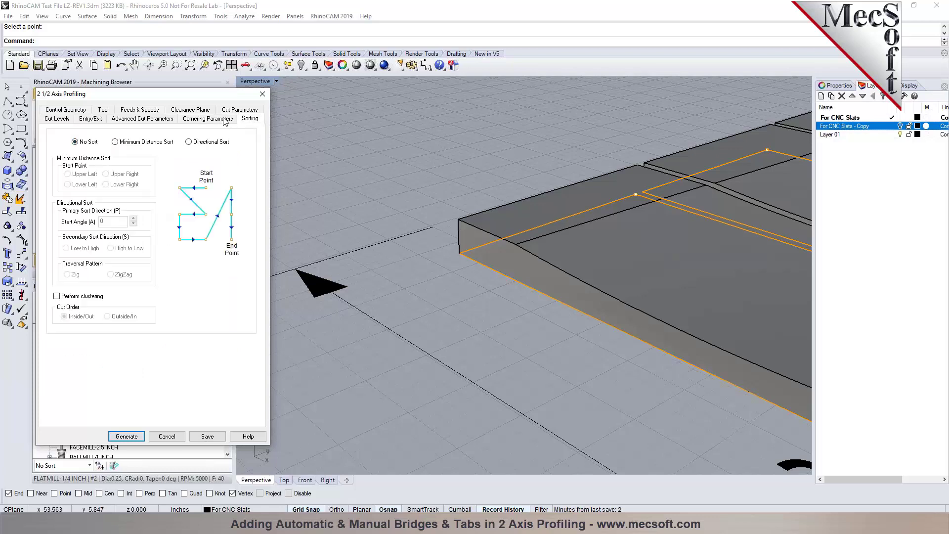
- Add four rectangular bridges with height 0.15 and length 0.5 to the profiling operation and generate the toolpath
left_click(142, 119)
left_click(114, 293)
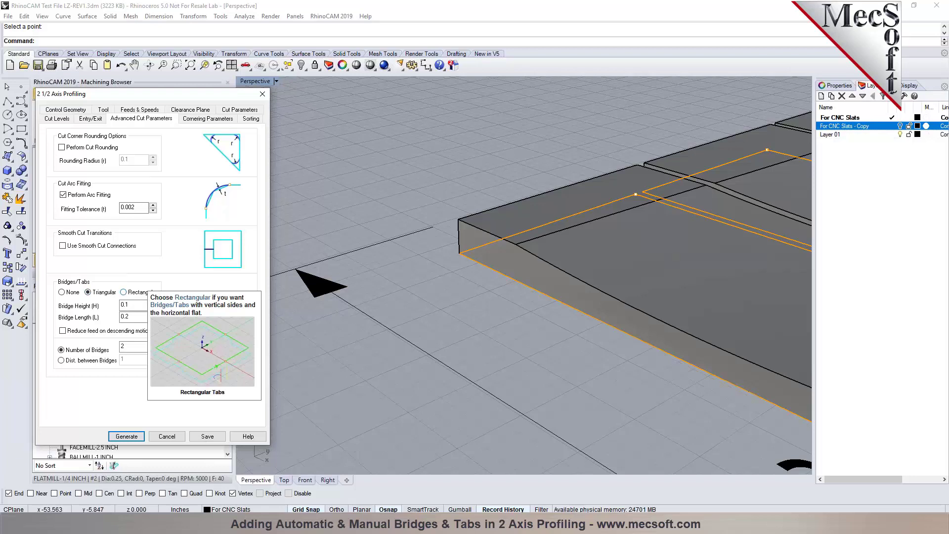
left_click(129, 306)
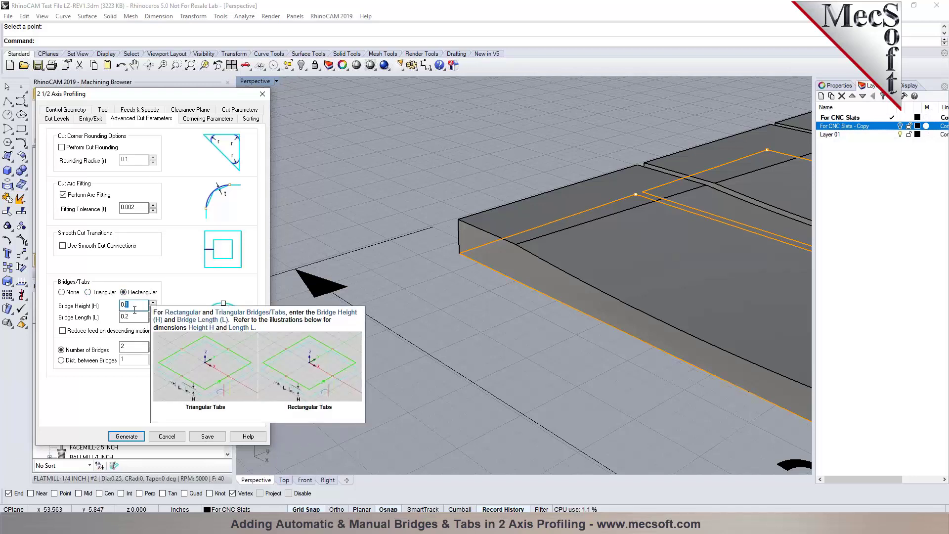
type("5")
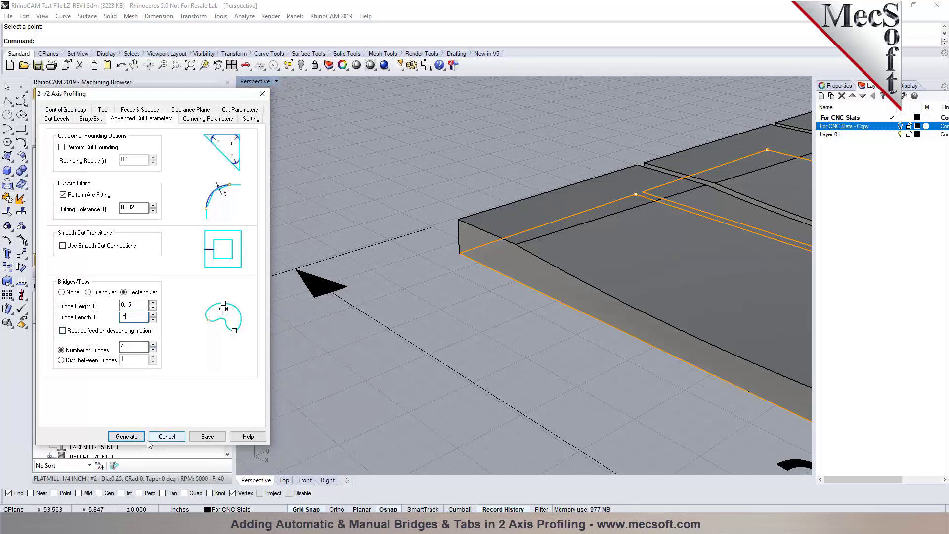
left_click(135, 436)
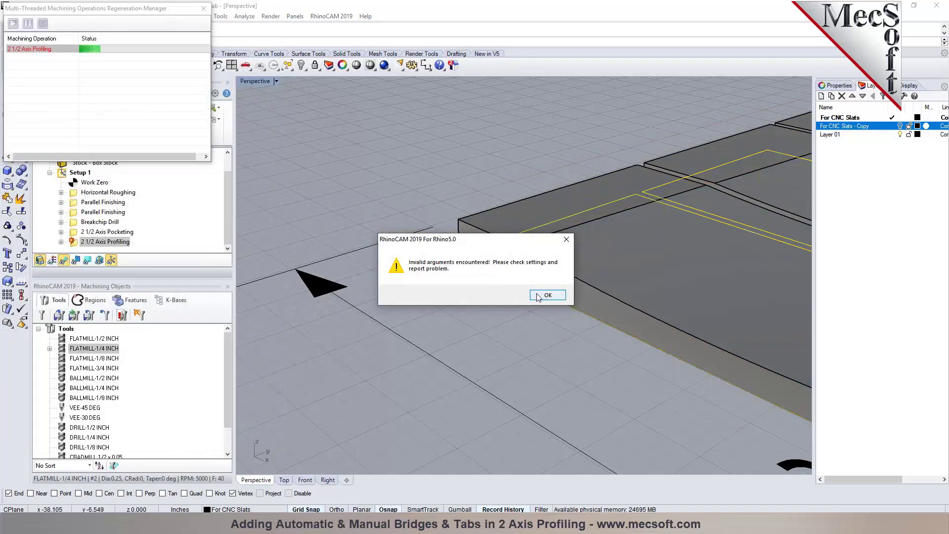
left_click(539, 295)
- In the 2 1/2 Axis Profiling operation, turn off longest-side midpoint start and 3D-model side detection, enable Outside/Inside for closed curves, and regenerate
double_click(94, 242)
left_click(64, 110)
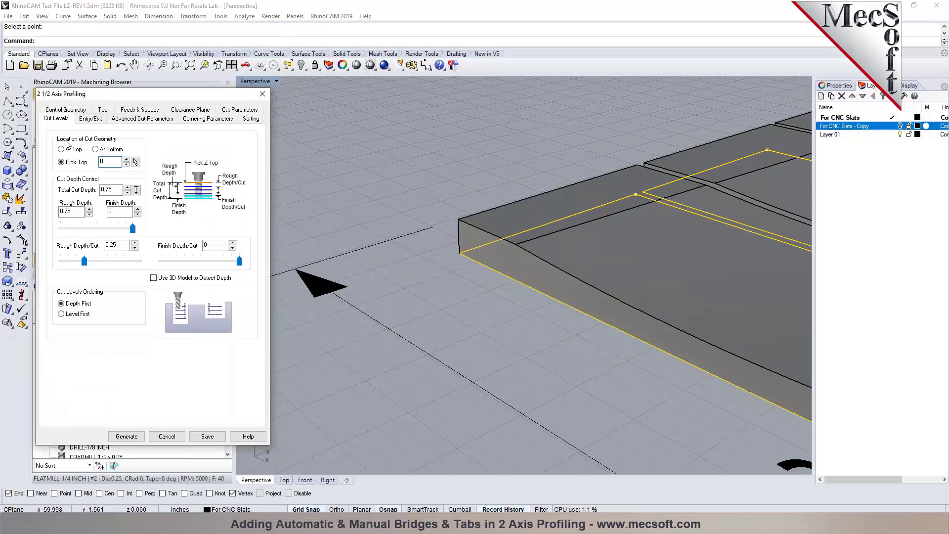
left_click(222, 112)
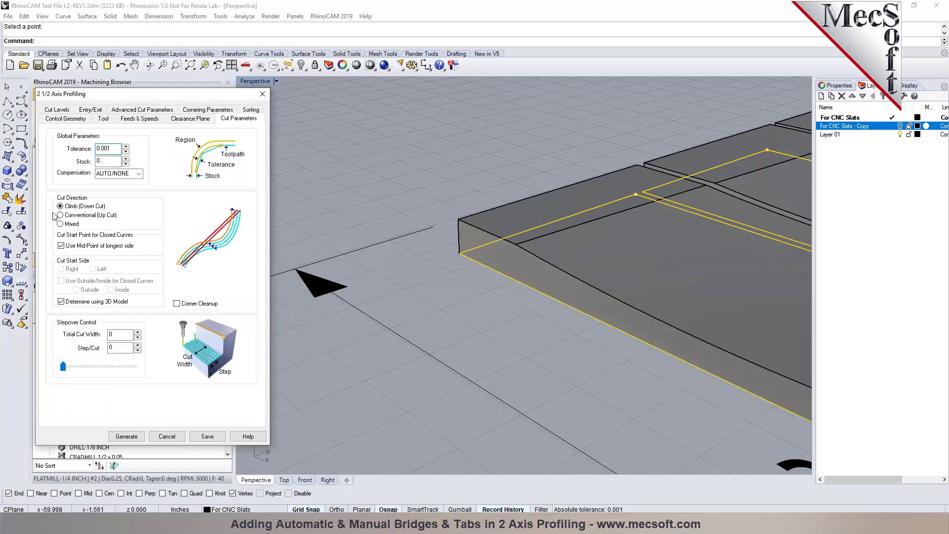
left_click(61, 302)
left_click(69, 281)
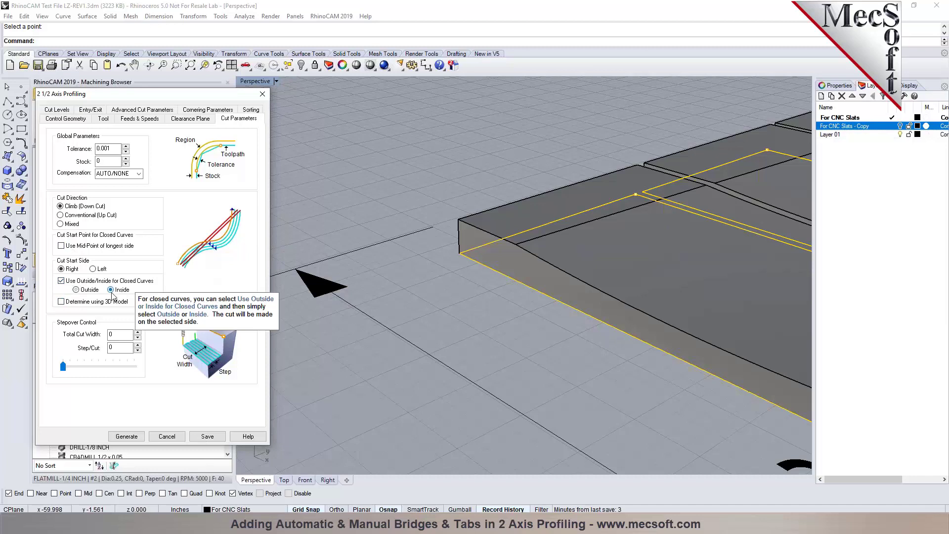
left_click(126, 436)
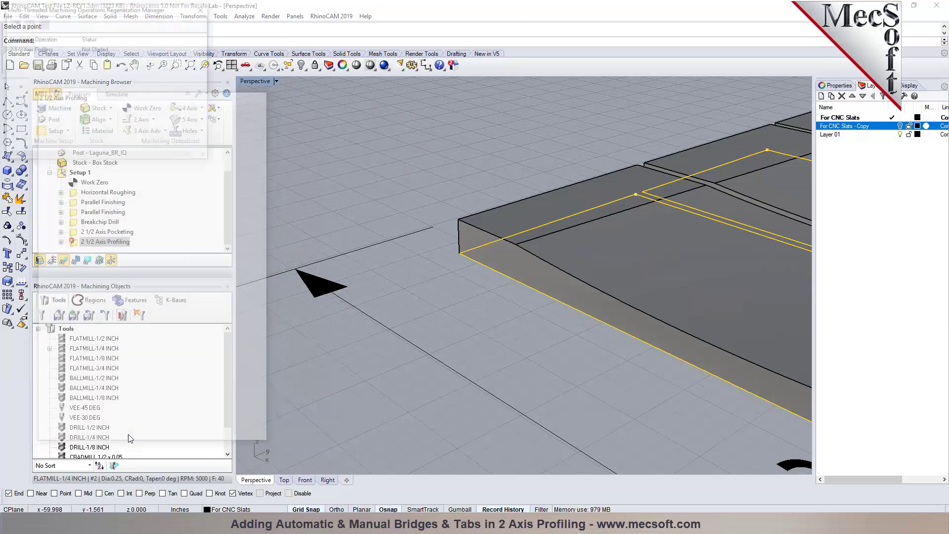
- Look over the generated profiling toolpath around the two slats and play its cut material simulation
scroll(283, 248, "down", 5)
scroll(284, 248, "down", 5)
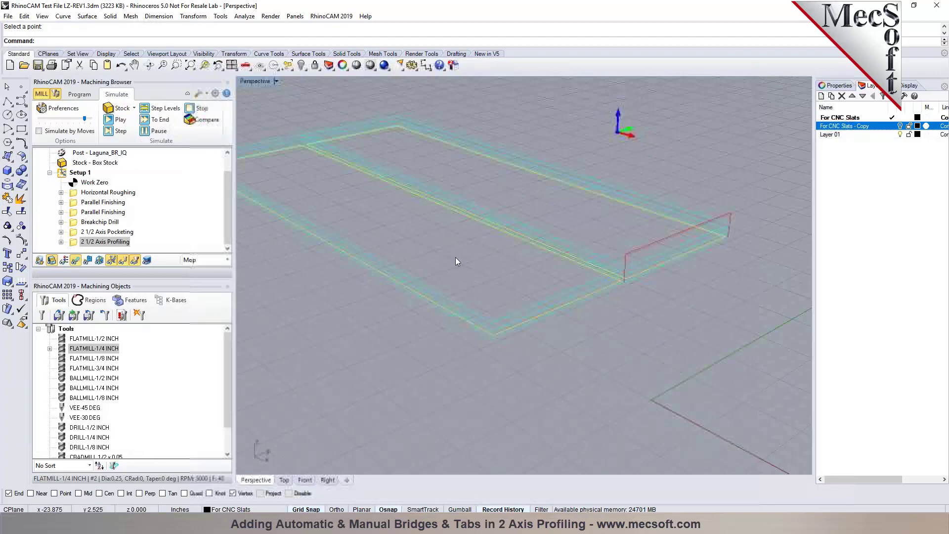
scroll(456, 257, "up", 10)
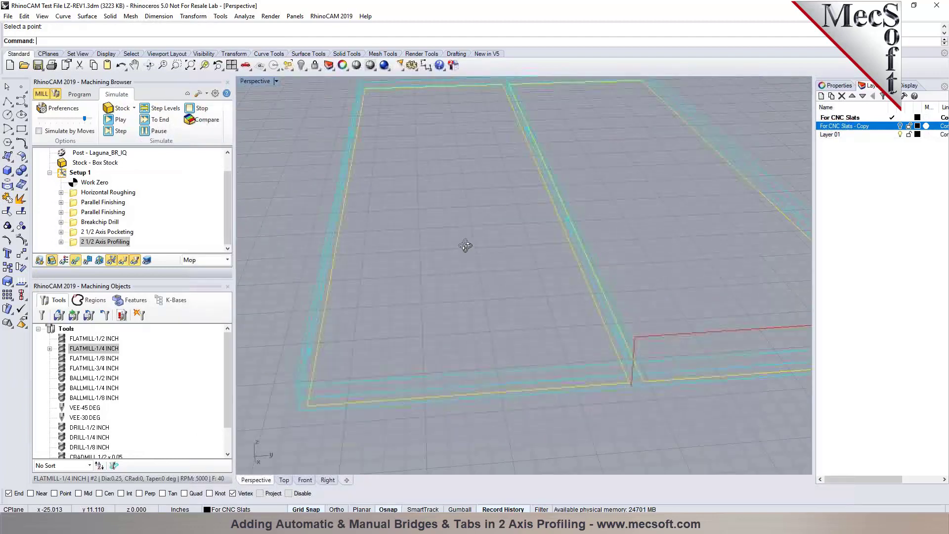
right_click_drag(621, 254, 515, 272)
scroll(659, 251, "down", 9)
scroll(348, 168, "up", 4)
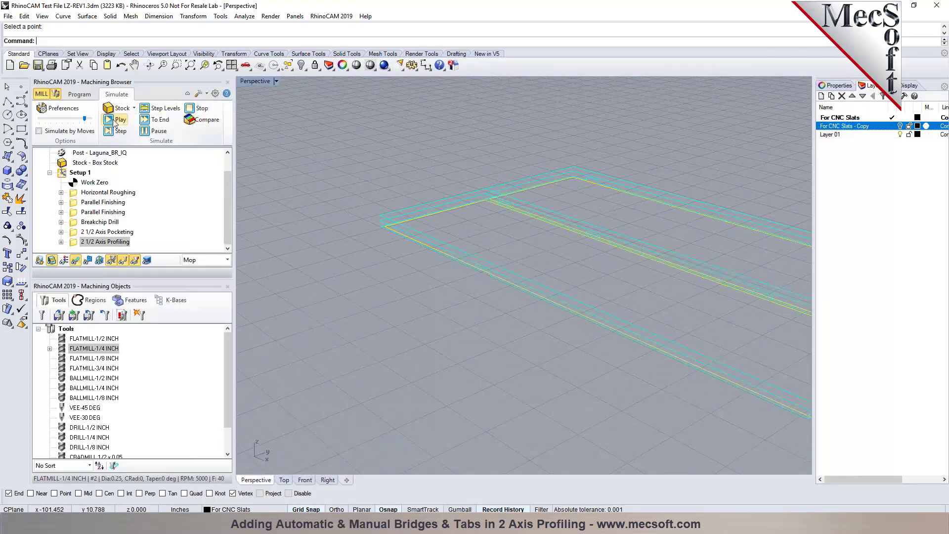
left_click(115, 121)
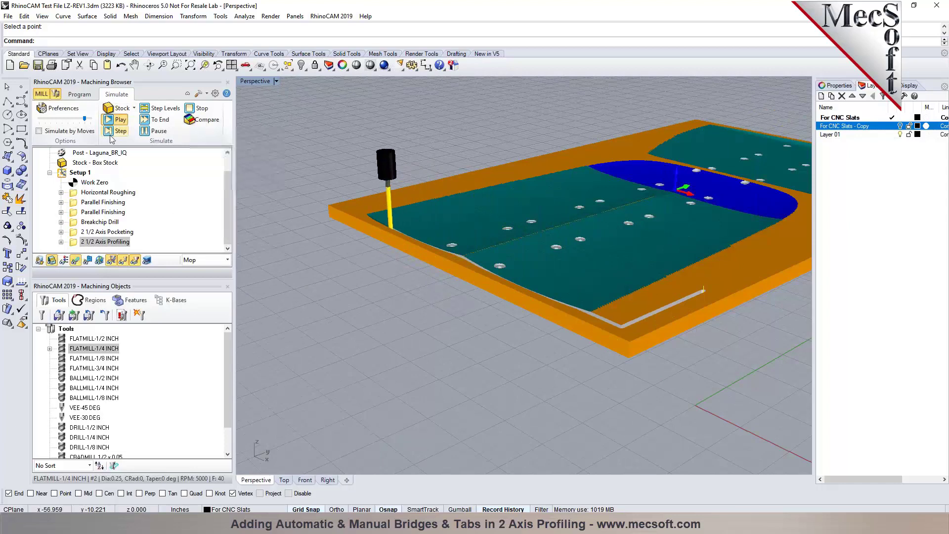
- Examine the simulated stock from below and above for the bridges along the slat cuts
right_click_drag(493, 328, 496, 269)
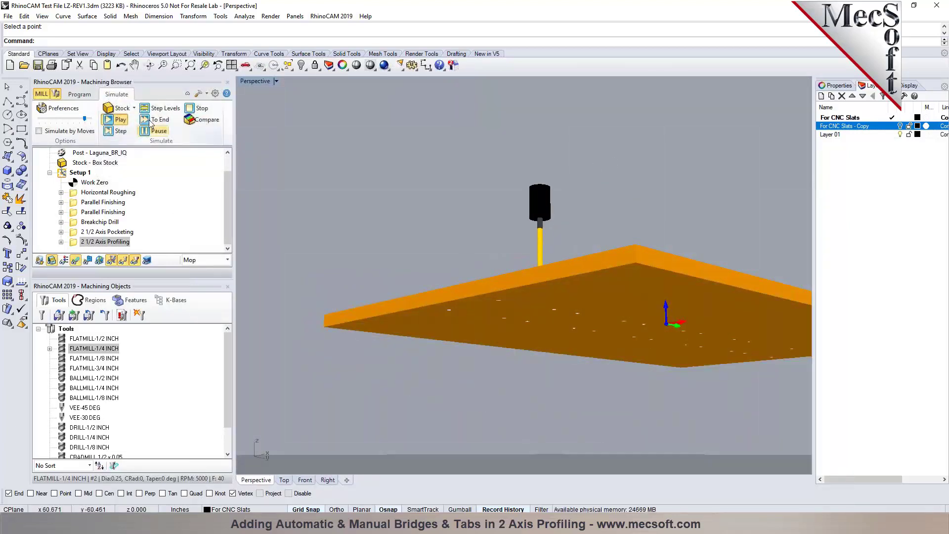
right_click_drag(486, 352, 469, 319)
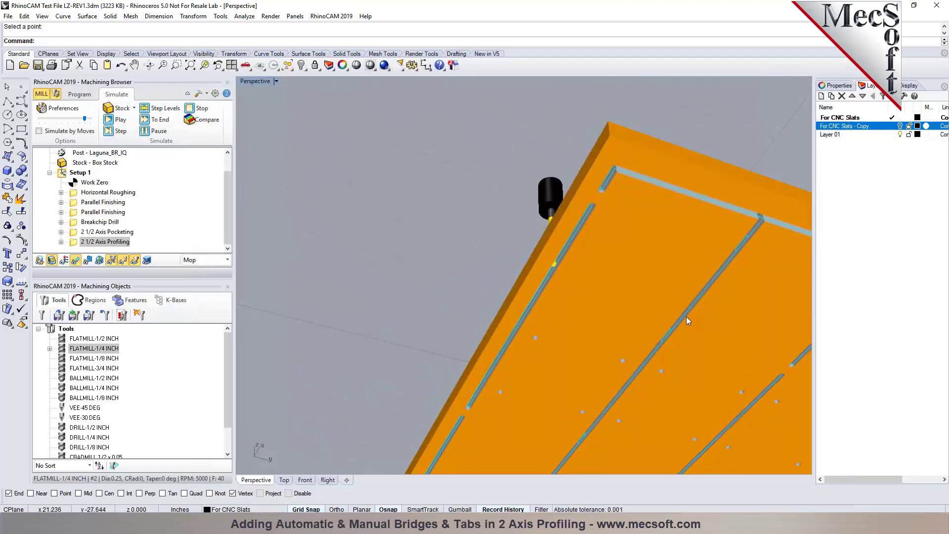
scroll(684, 265, "down", 3)
scroll(607, 417, "up", 6)
scroll(620, 355, "up", 7)
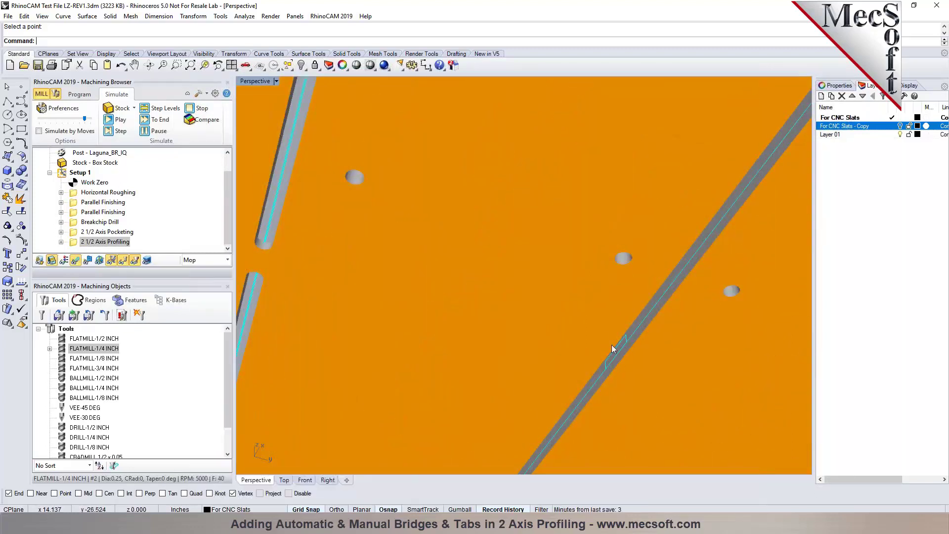
scroll(618, 345, "down", 7)
scroll(581, 357, "down", 3)
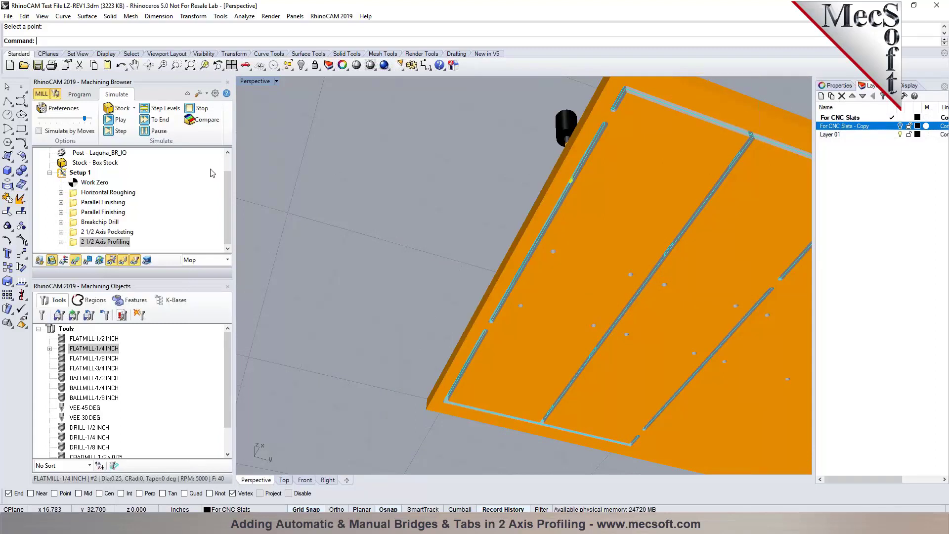
scroll(548, 267, "down", 3)
right_click_drag(555, 269, 606, 343)
scroll(416, 200, "up", 7)
right_click_drag(512, 273, 471, 338)
scroll(358, 227, "down", 7)
scroll(429, 289, "up", 3)
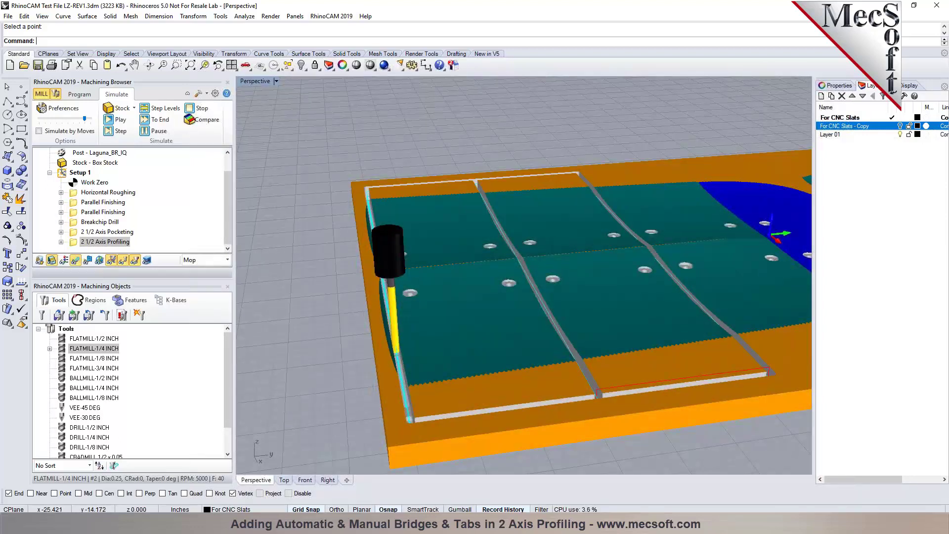
- Create two machining curve regions, each from three connected lower edges of the first and second slats
left_click(82, 95)
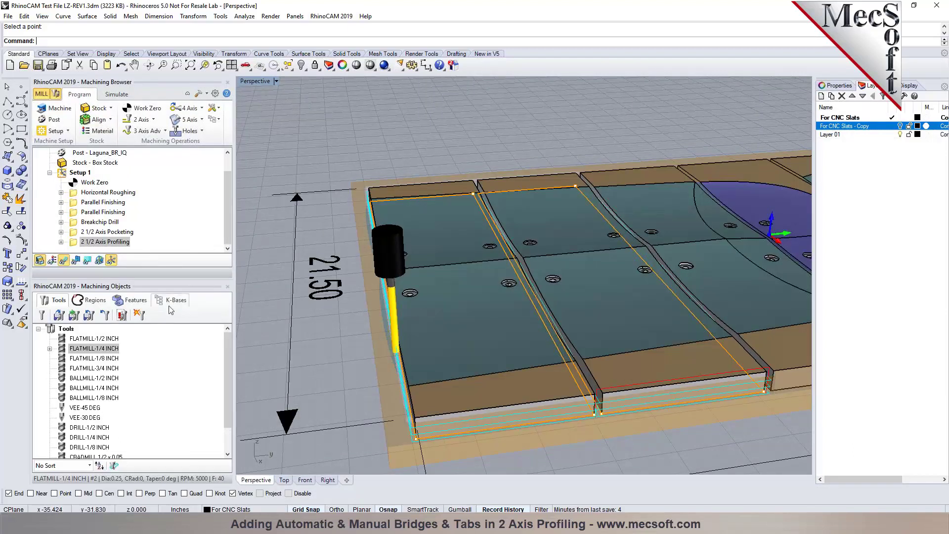
left_click(97, 301)
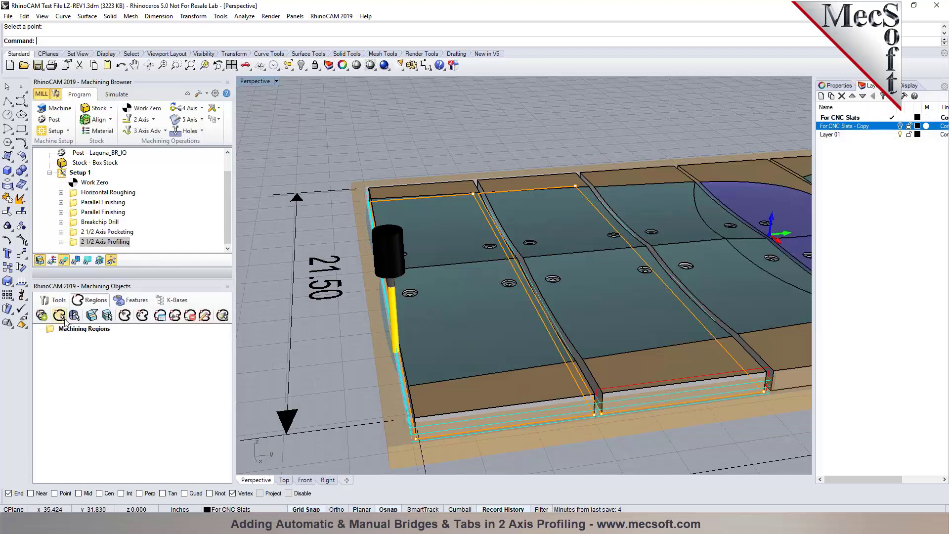
scroll(89, 176, "up", 1)
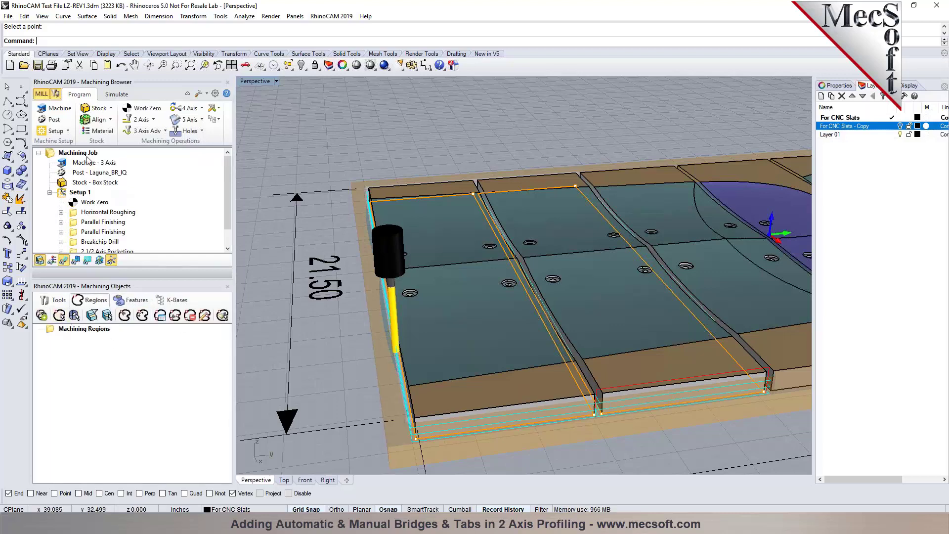
left_click(77, 153)
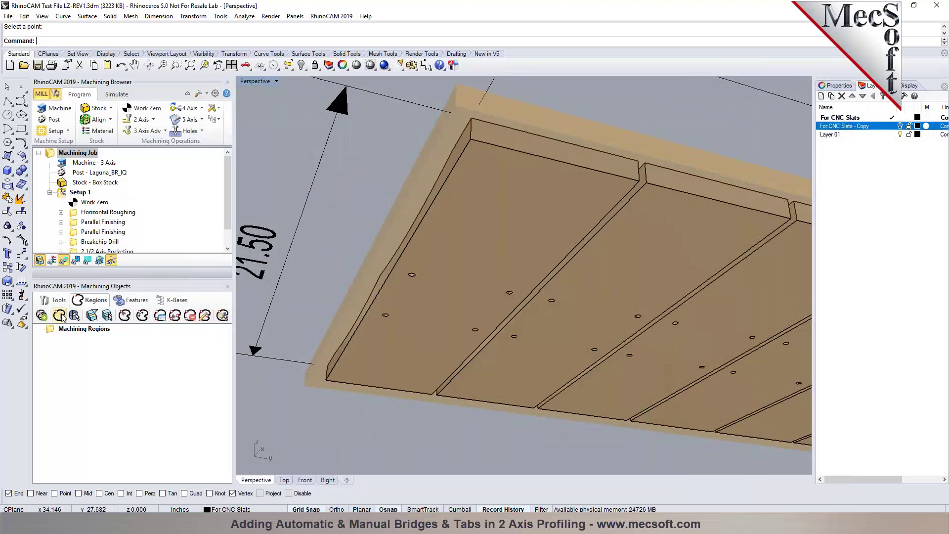
left_click(60, 316)
left_click(505, 148)
left_click(450, 188)
left_click(372, 389)
left_click(686, 197)
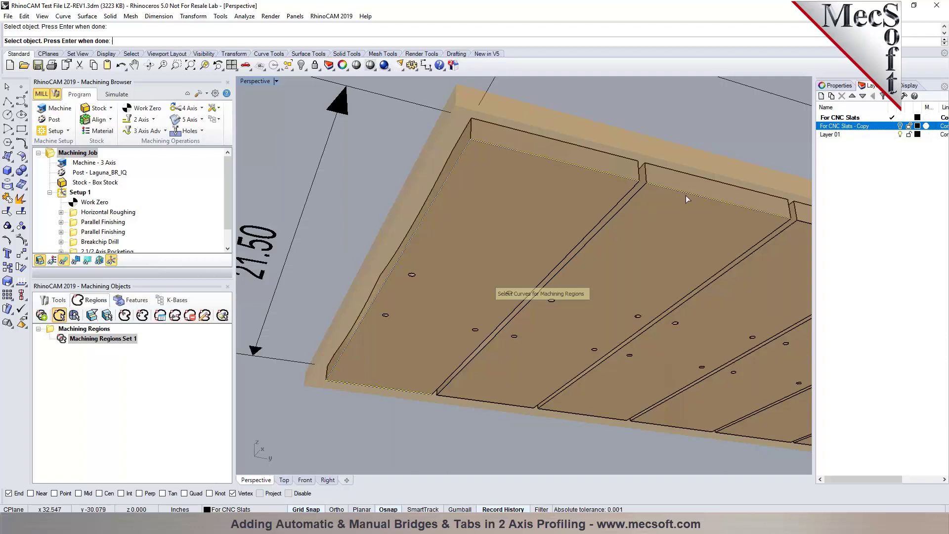
left_click(727, 265)
left_click(519, 409)
key("Return")
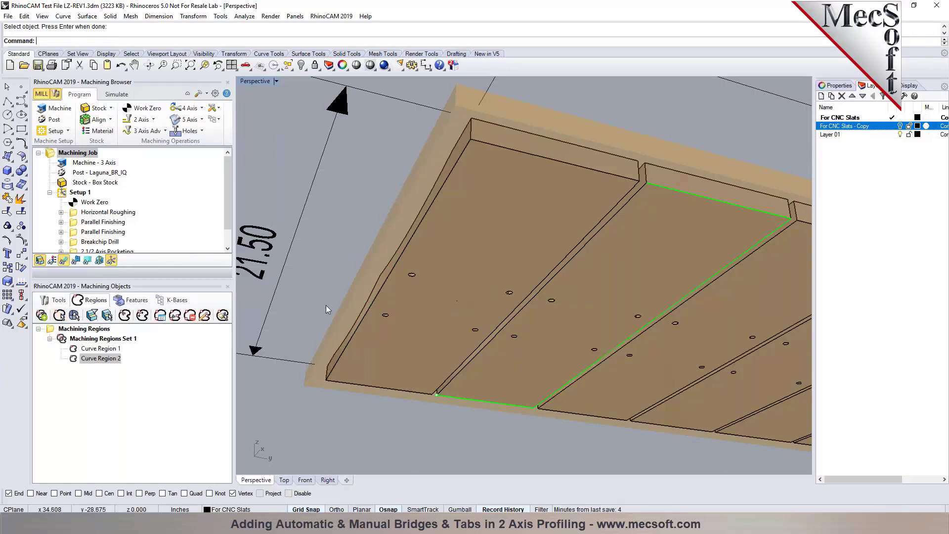
- In the Top view, add bridge points at the midpoints of the three edges of Curve Region 1
left_click(109, 350)
left_click(105, 359)
left_click(104, 350)
right_click_drag(545, 268, 549, 356)
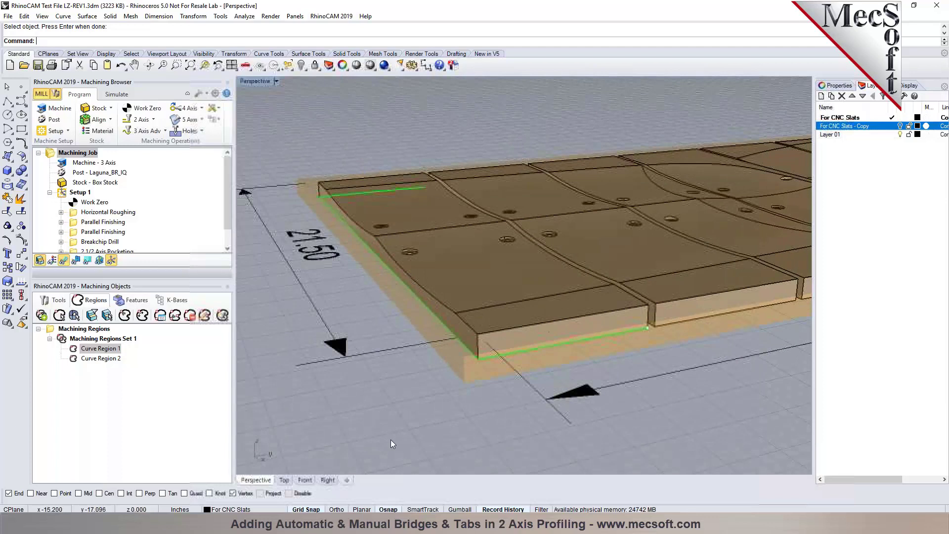
left_click(284, 479)
scroll(524, 446, "up", 3)
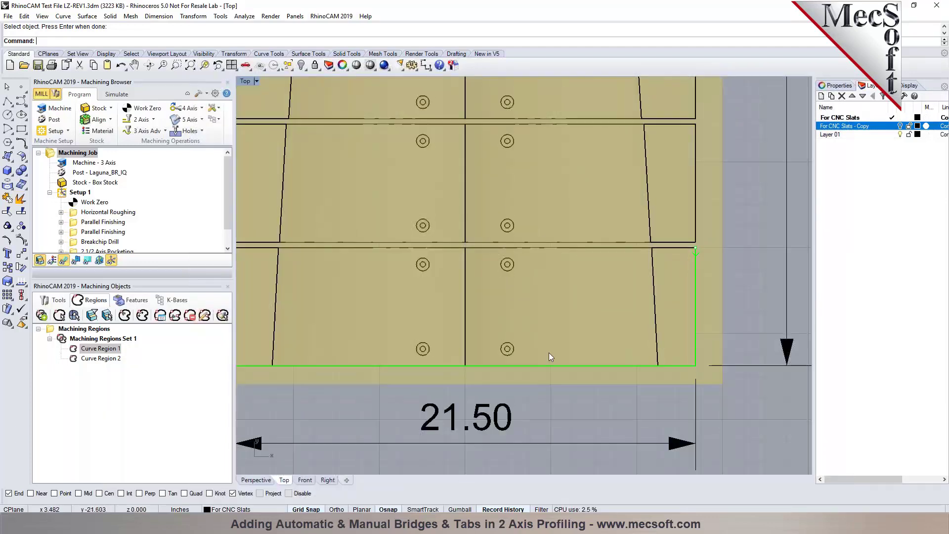
left_click(175, 315)
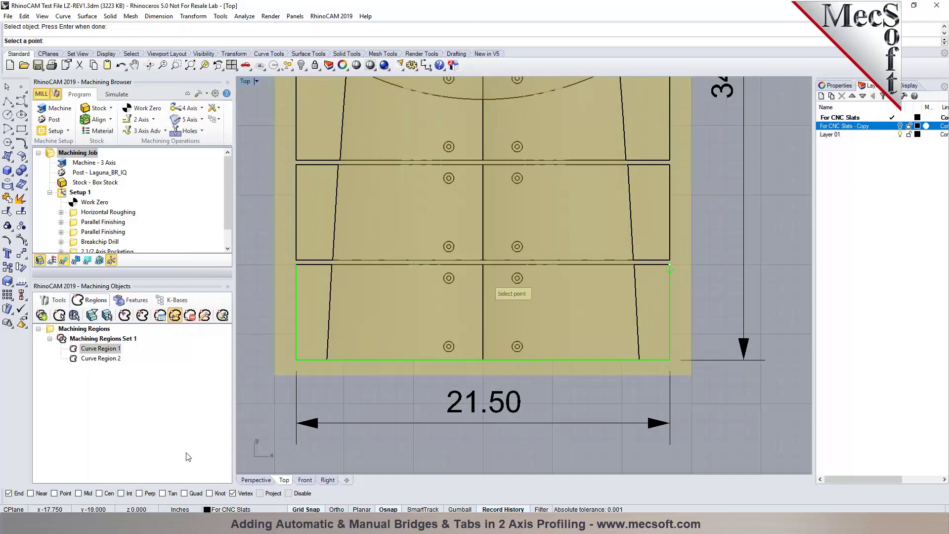
left_click(671, 311)
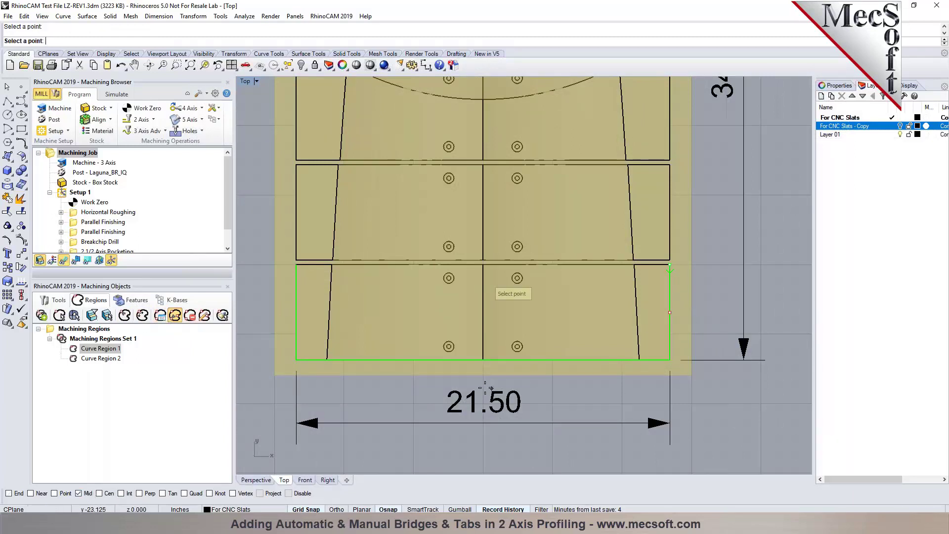
left_click(482, 363)
left_click(297, 313)
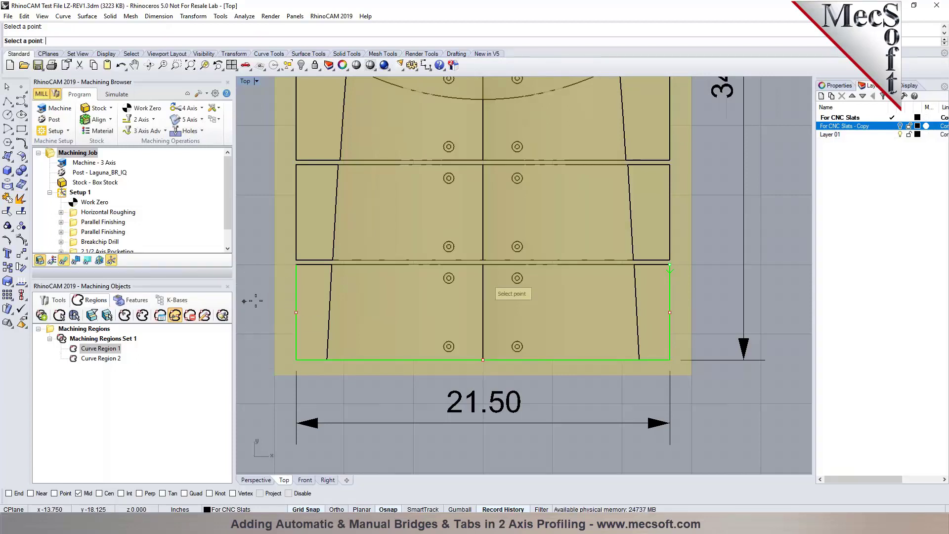
- Add bridge points at the midpoints of the three edges of Curve Region 2
left_click(102, 359)
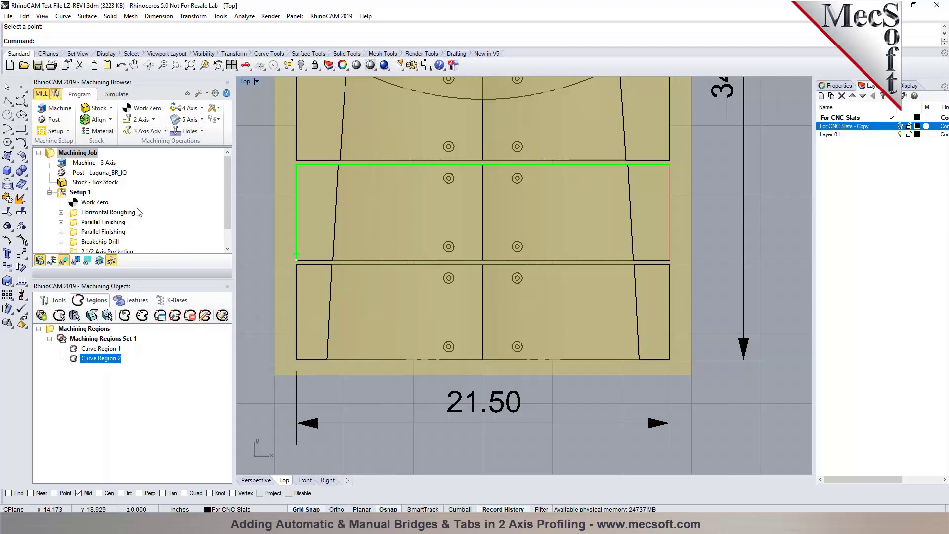
left_click(174, 317)
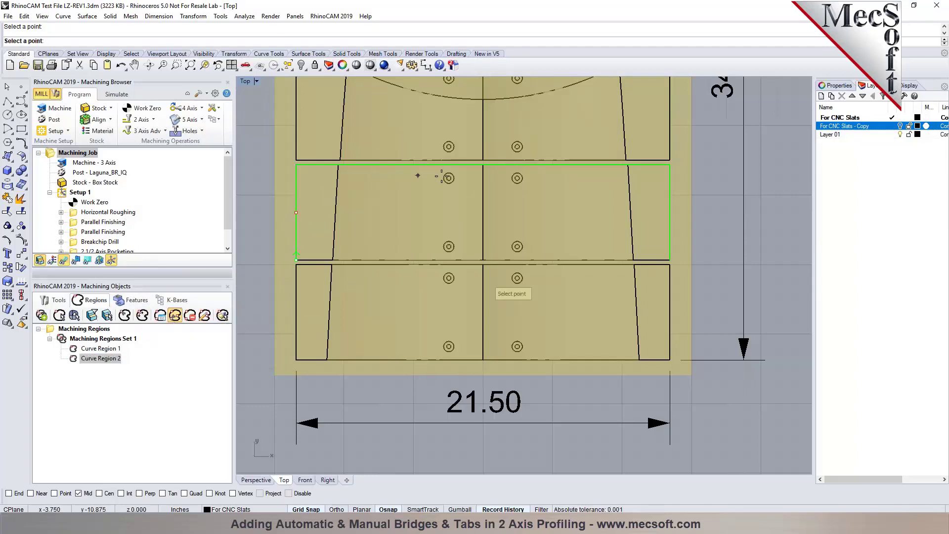
left_click(474, 168)
left_click(681, 214)
key("Return")
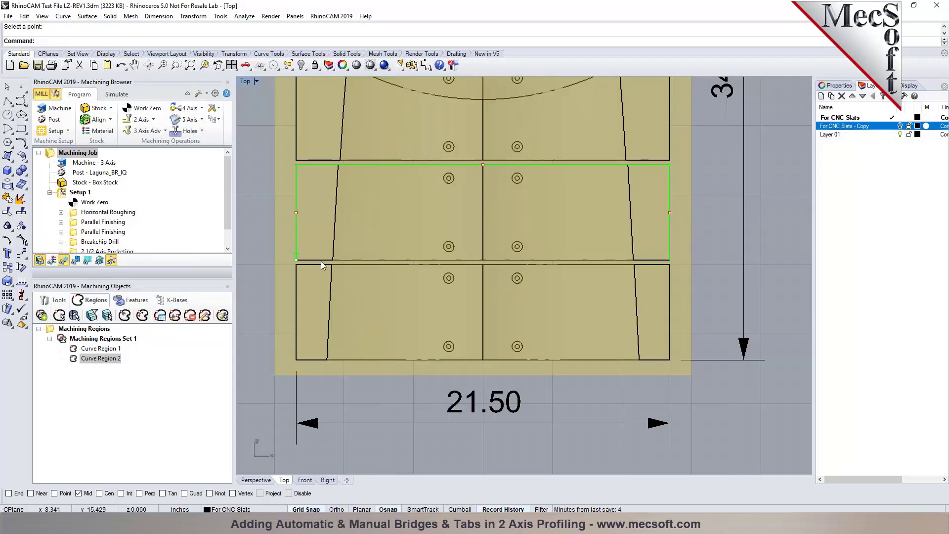
- Move the bridge point on Curve Region 2's long edge to about a quarter of the edge length from its left end
left_click(76, 360)
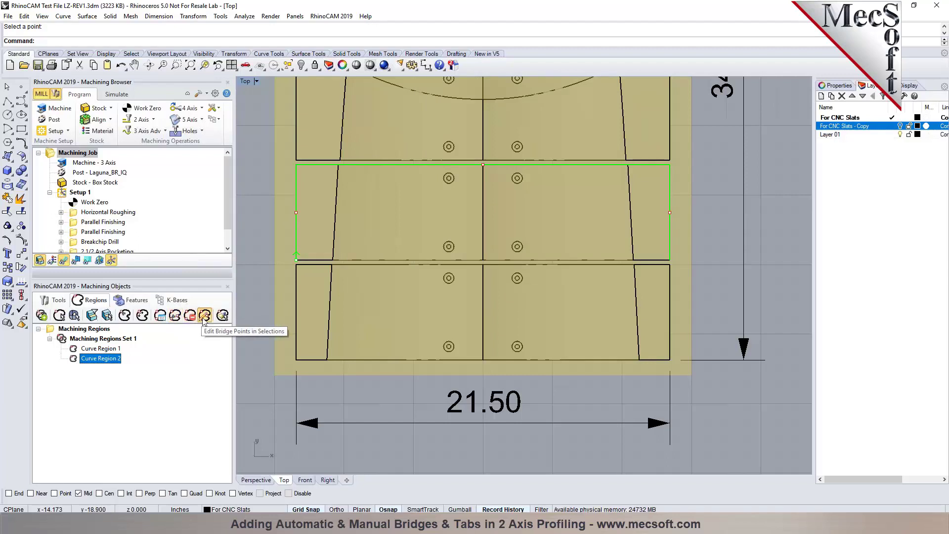
left_click(204, 319)
left_click(483, 165)
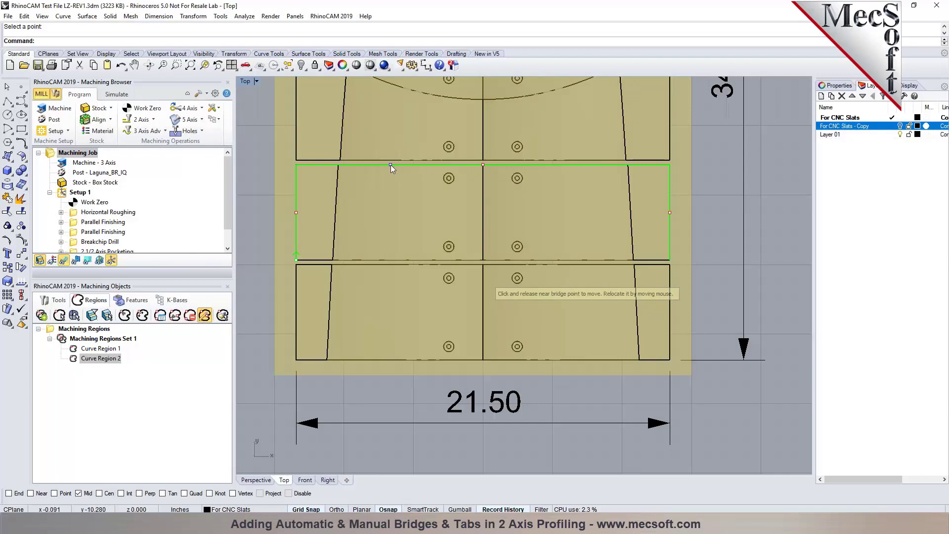
left_click(390, 164)
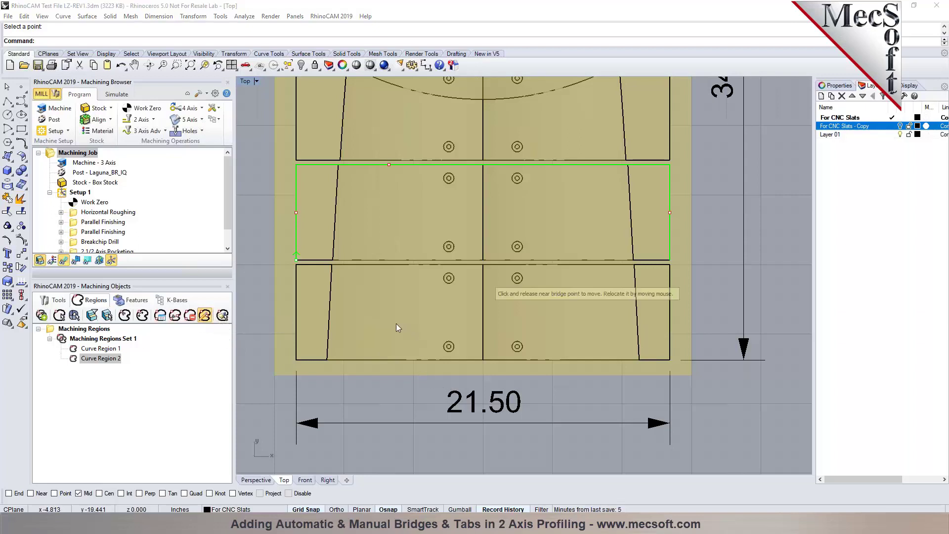
right_click(247, 335)
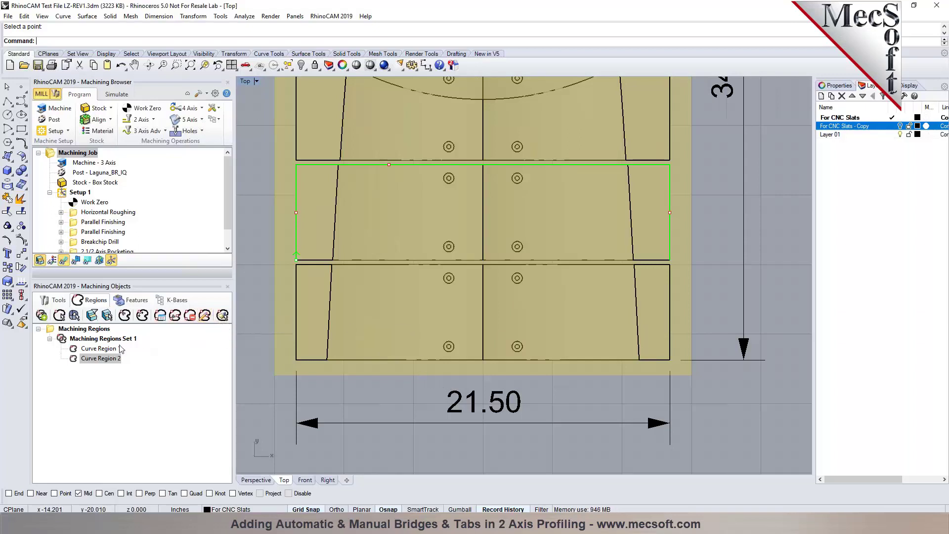
- Add a second bridge point on Curve Region 2's long edge about a quarter of its length from the right end, and return to the Perspective view
left_click(174, 317)
left_click(570, 165)
left_click(256, 480)
- Replace all part regions of the 2 1/2 Axis Profiling operation with the predefined Machining Regions Set 1
scroll(106, 226, "down", 1)
left_click(75, 245)
double_click(74, 243)
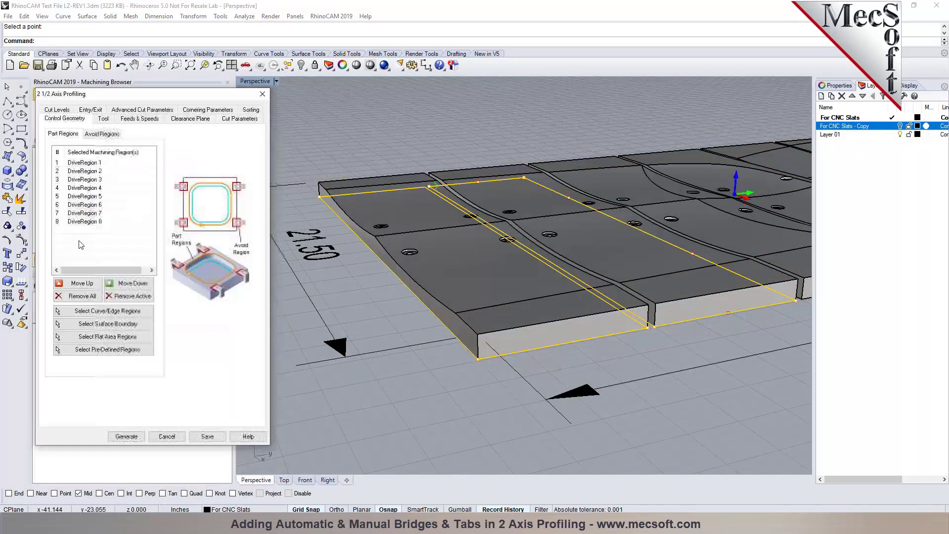
left_click(87, 297)
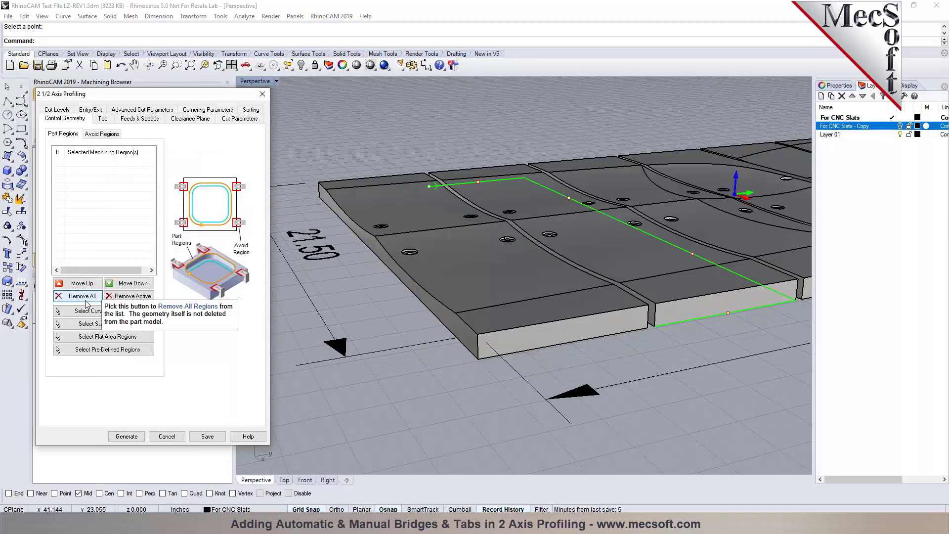
left_click(114, 350)
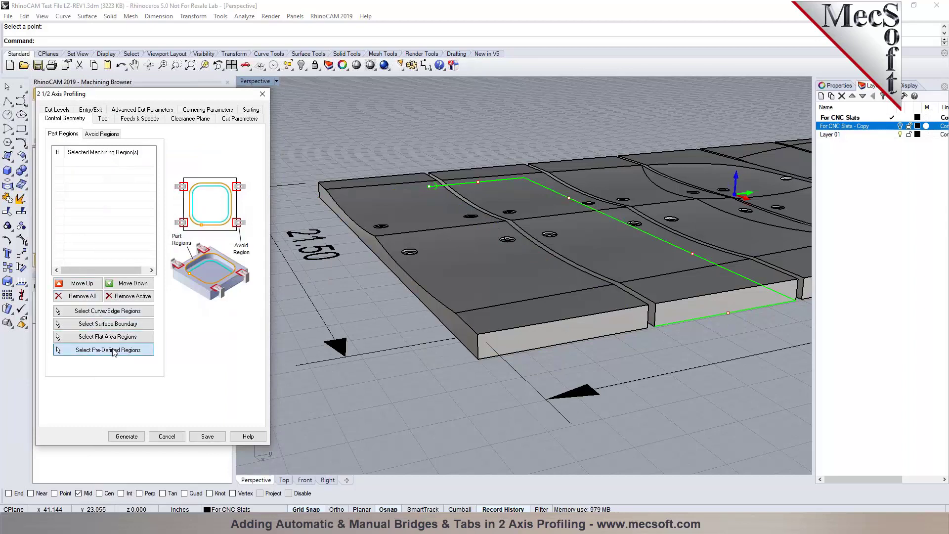
left_click(140, 194)
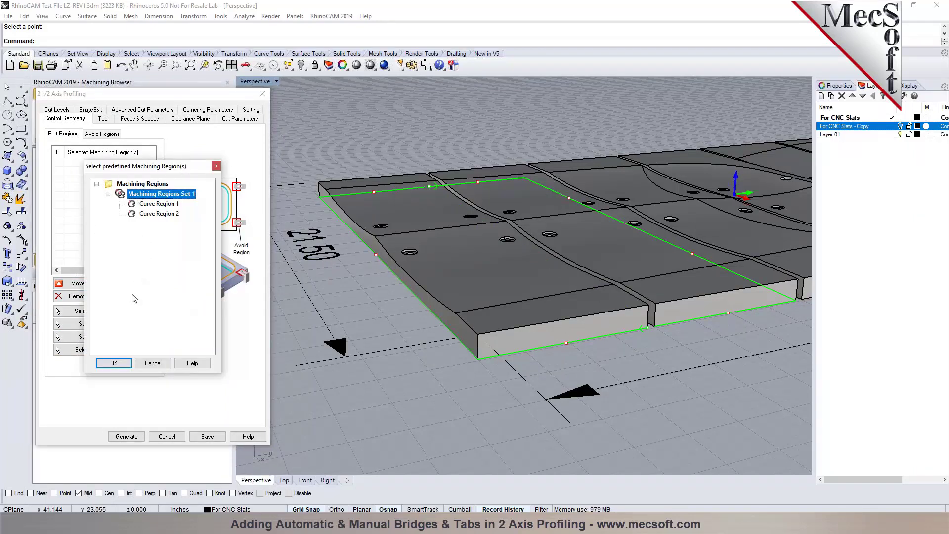
left_click(116, 366)
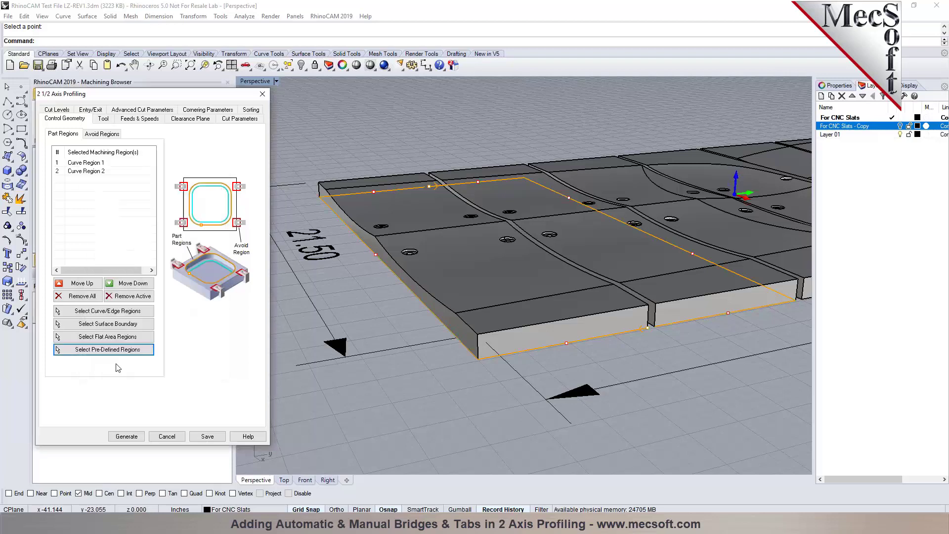
- Try to generate the profiling toolpath with the cut start side determined using the 3D model
left_click(57, 110)
left_click(237, 110)
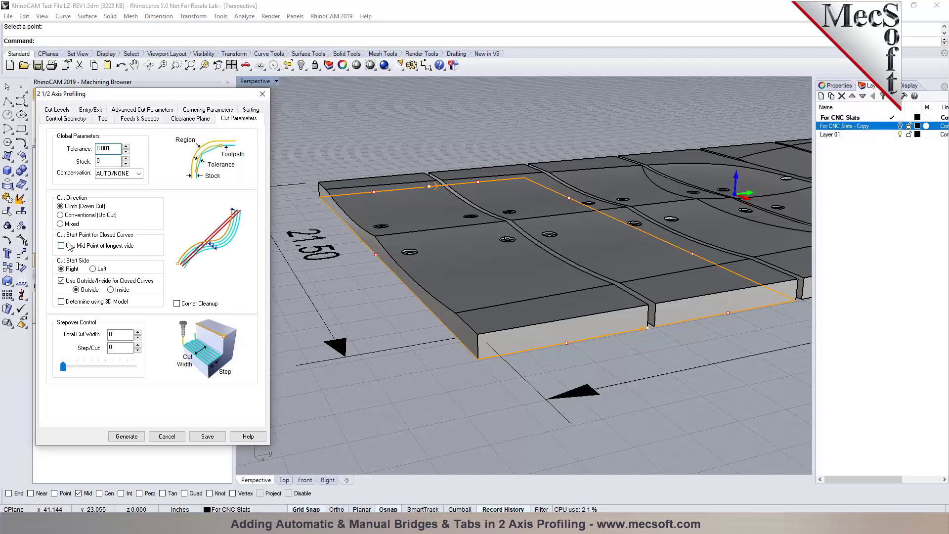
left_click(61, 301)
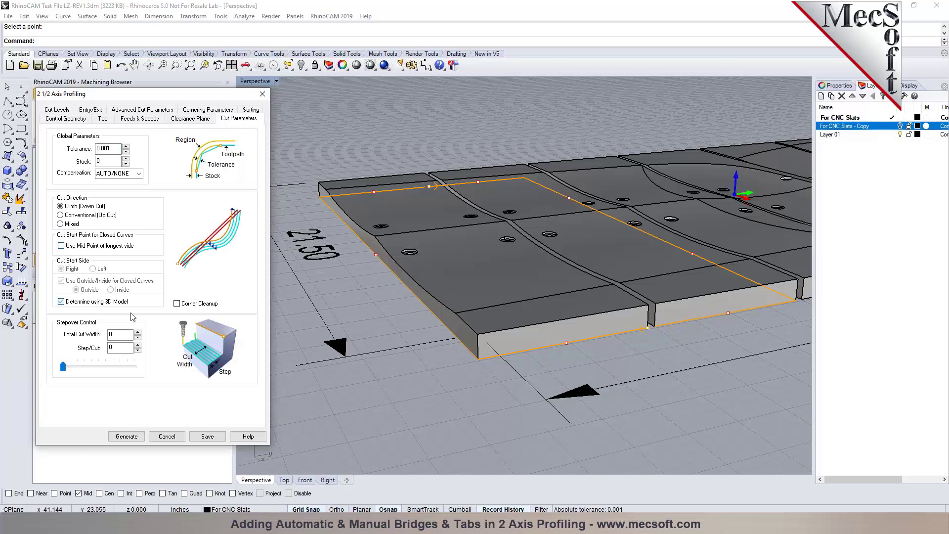
left_click(126, 436)
left_click(533, 294)
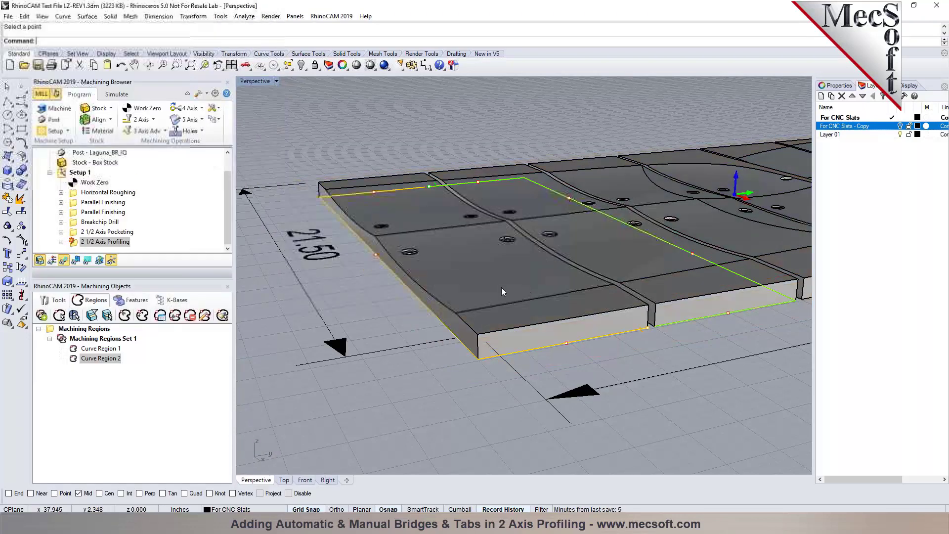
- Turn off determining the cut start side from the 3D model and regenerate the profiling toolpath with the start side on Right
double_click(74, 242)
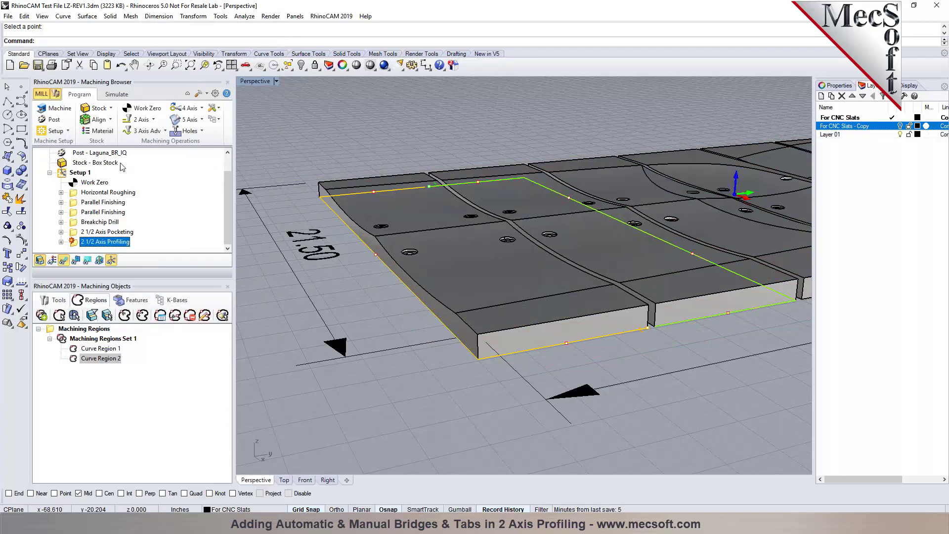
left_click(56, 110)
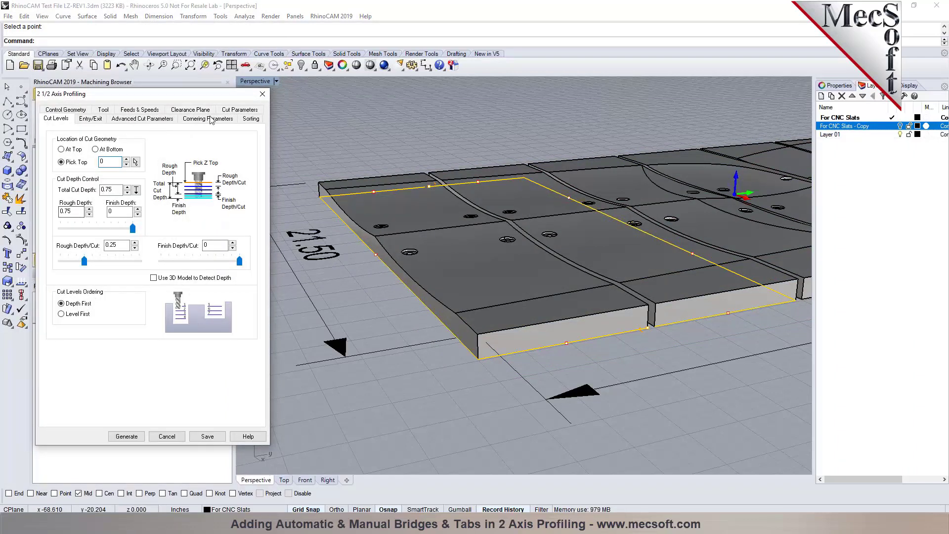
left_click(230, 110)
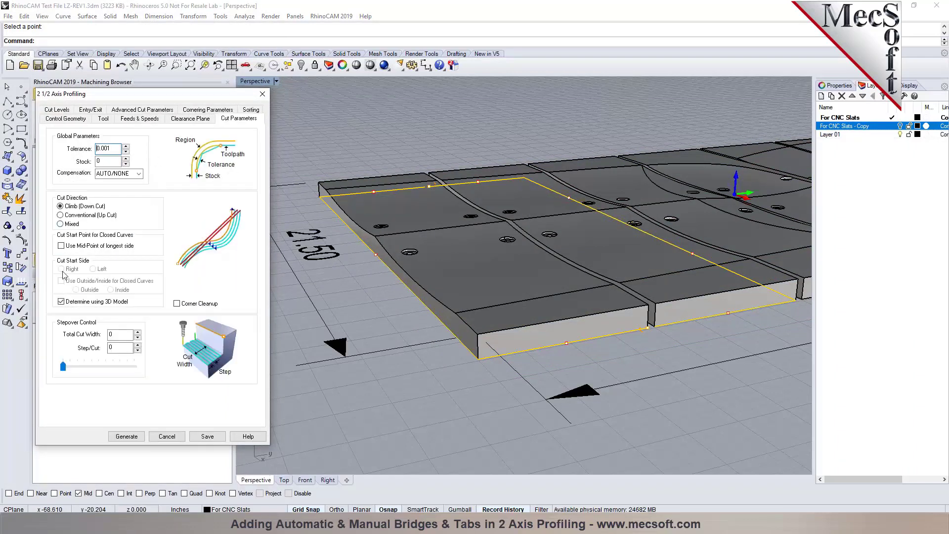
left_click(61, 302)
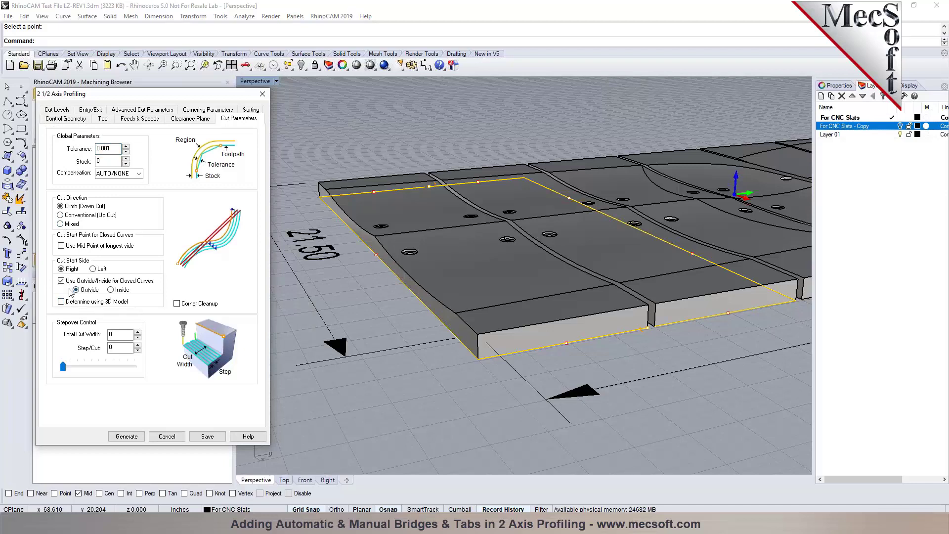
left_click(135, 436)
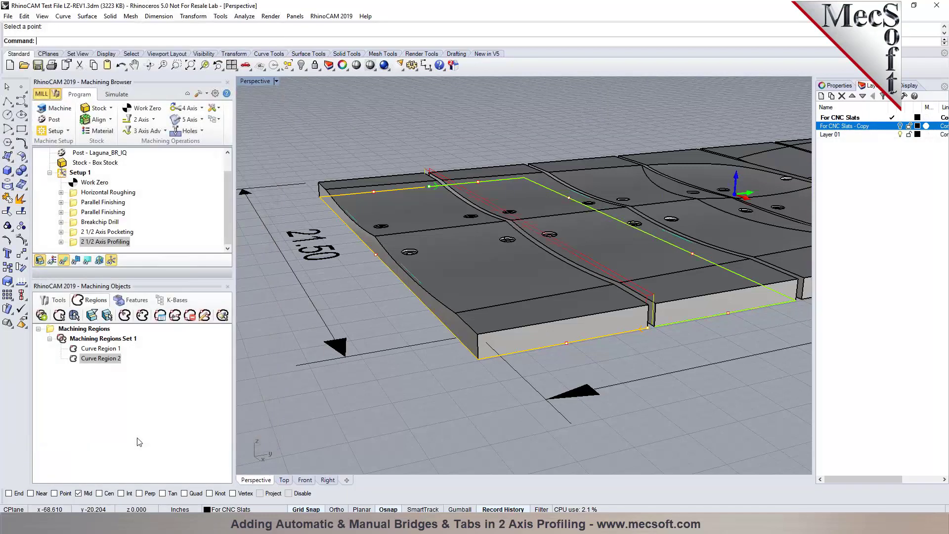
- Set the profiling cut start side to Left, disable Use Outside/Inside for Closed Curves, and regenerate the toolpath
left_click(75, 242)
double_click(75, 242)
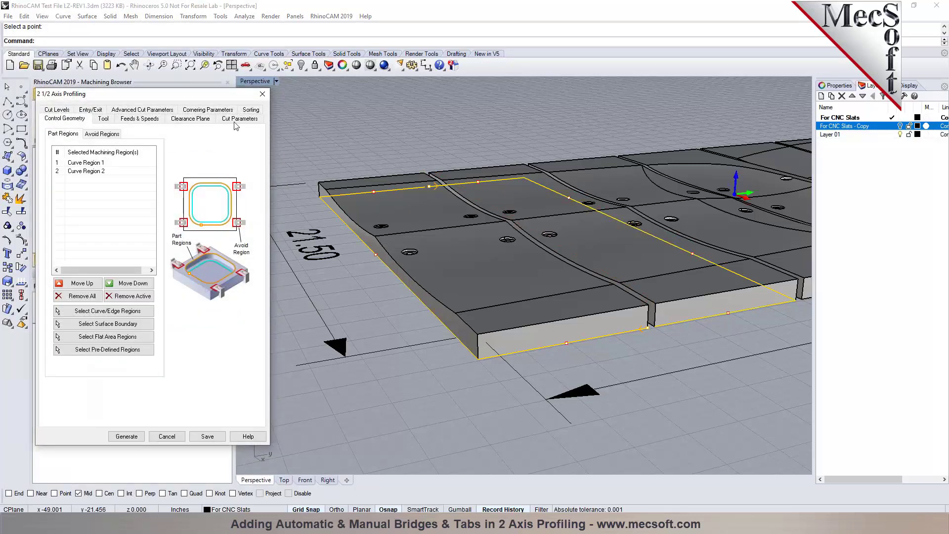
left_click(228, 120)
left_click(93, 269)
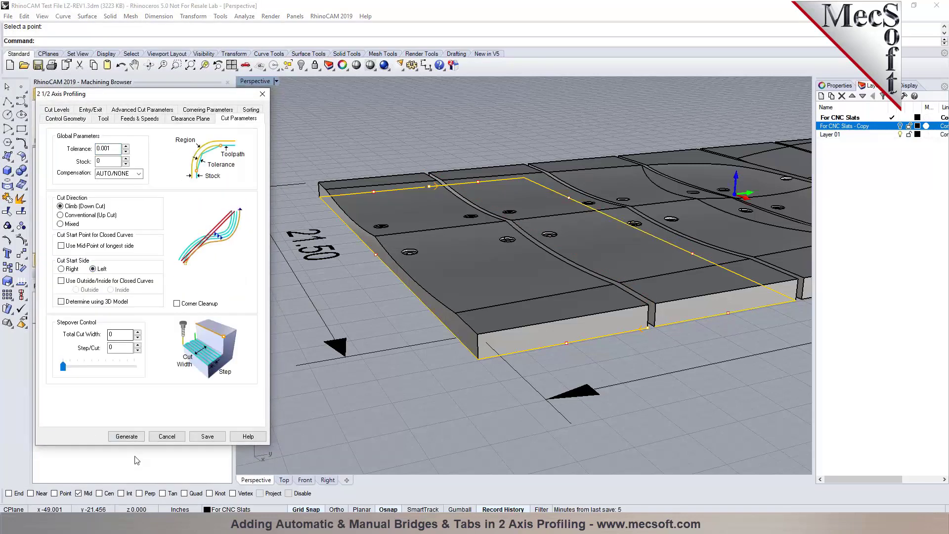
left_click(127, 437)
- Simulate the 2 1/2 Axis Profiling operation to its end and examine the bridges from the underside of the stock
right_click_drag(638, 352, 591, 345)
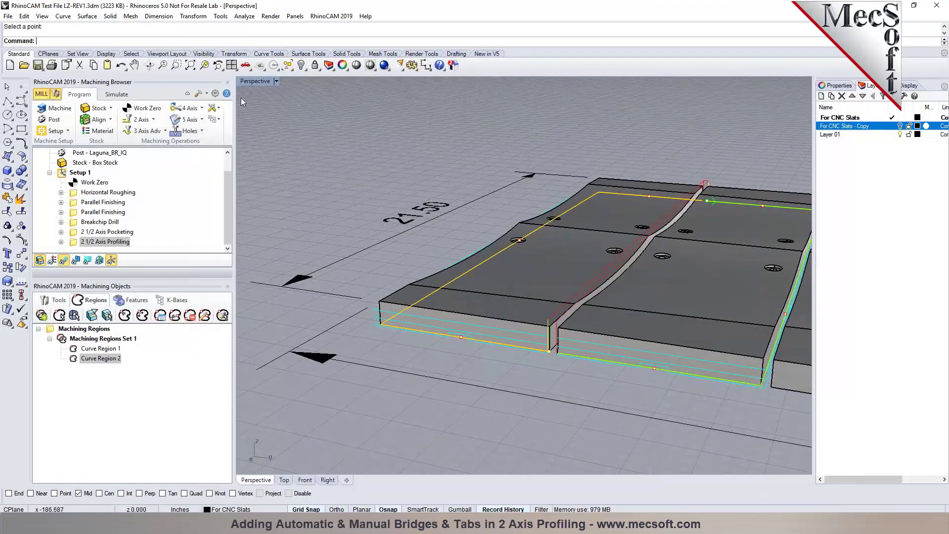
left_click(116, 94)
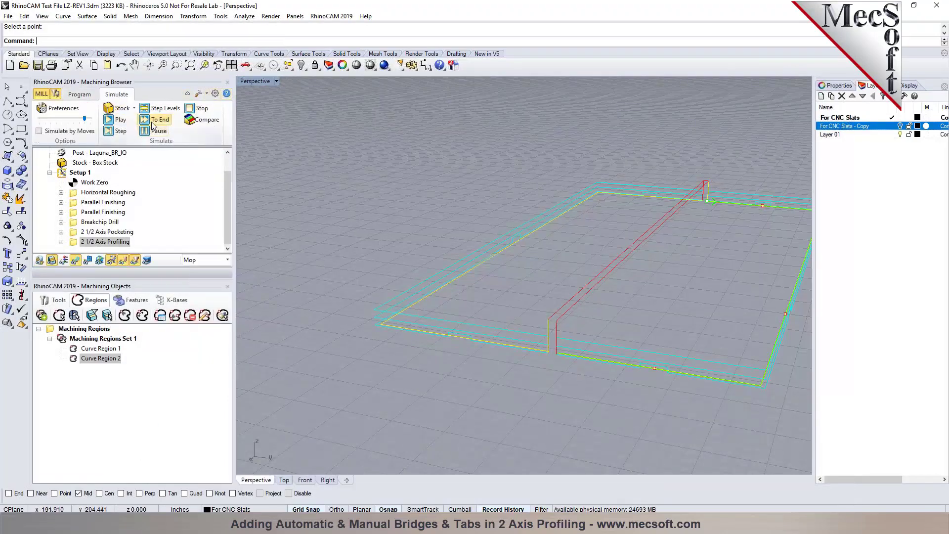
left_click(152, 124)
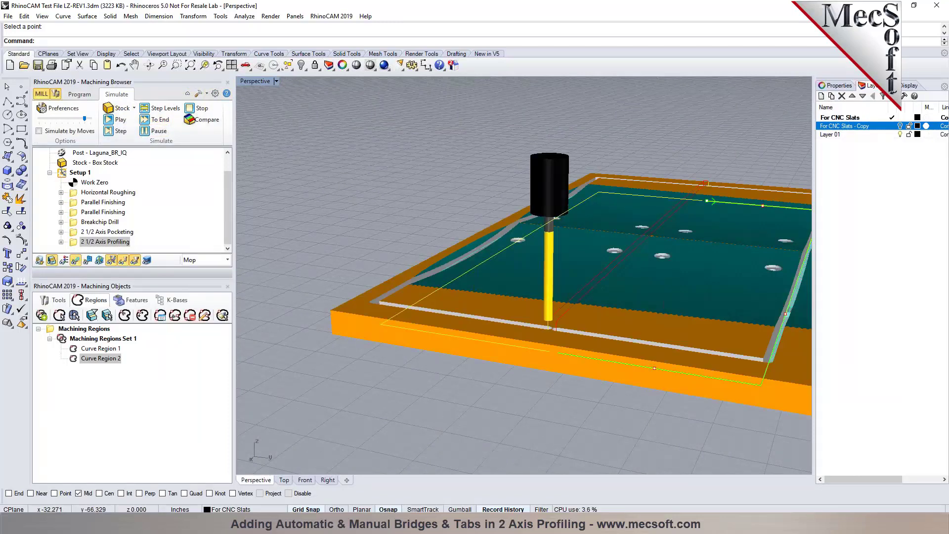
scroll(459, 324, "up", 10)
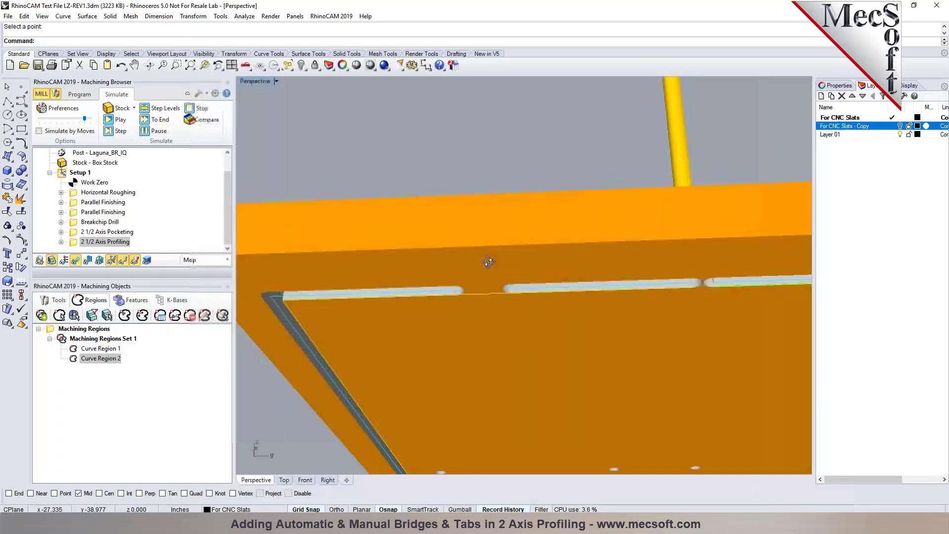
scroll(492, 252, "down", 5)
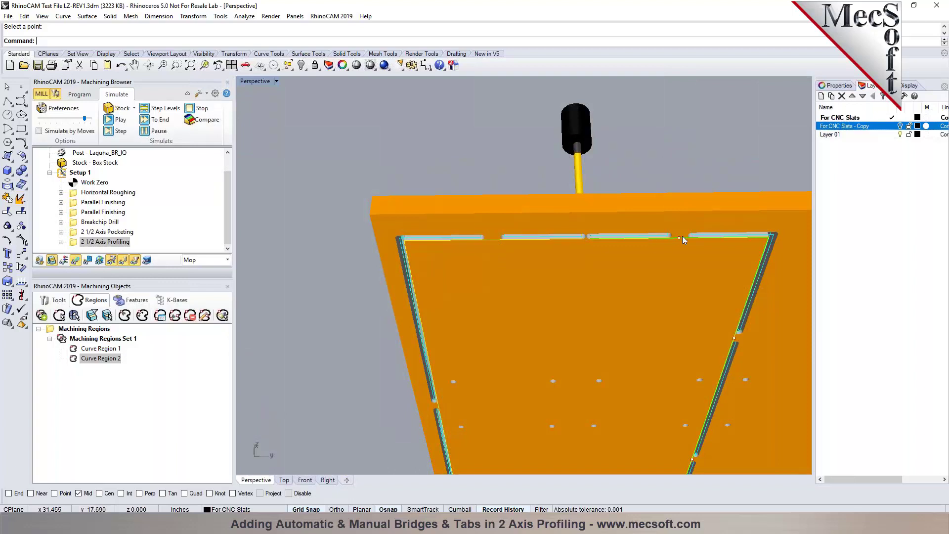